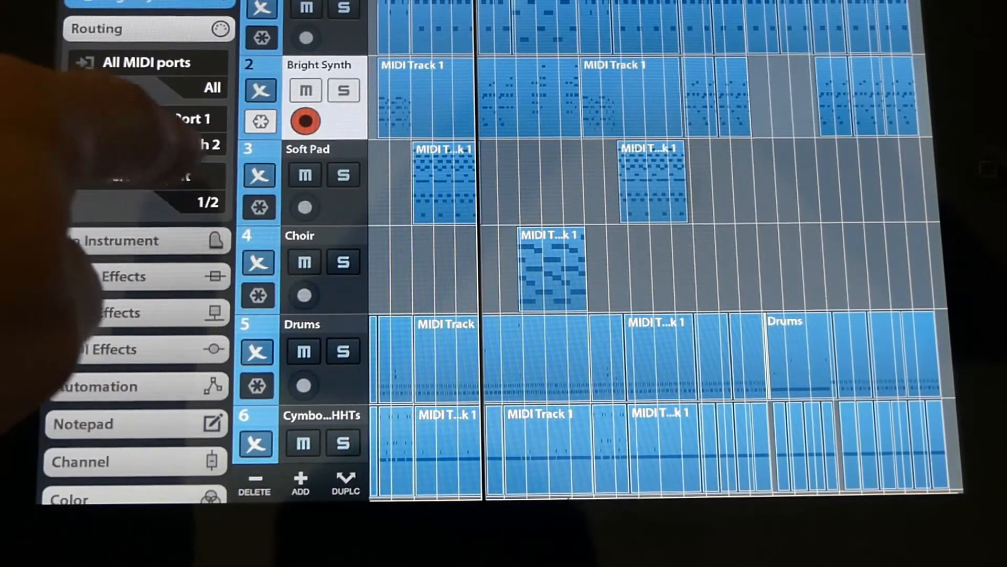
# - Select the Soft Pad and Choir tracks in turn to check their MIDI output channel routing
pyautogui.click(336, 199)
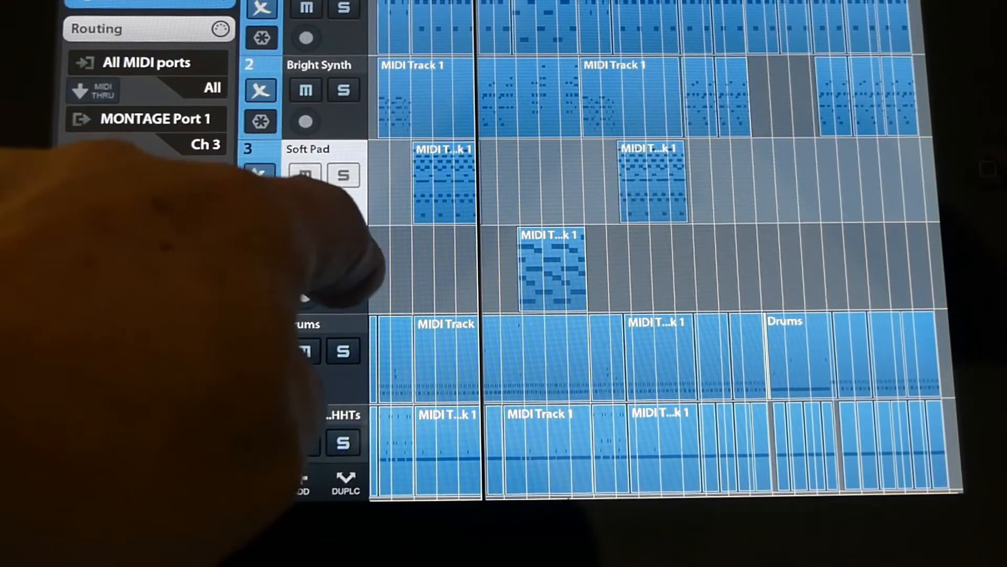
pyautogui.click(325, 247)
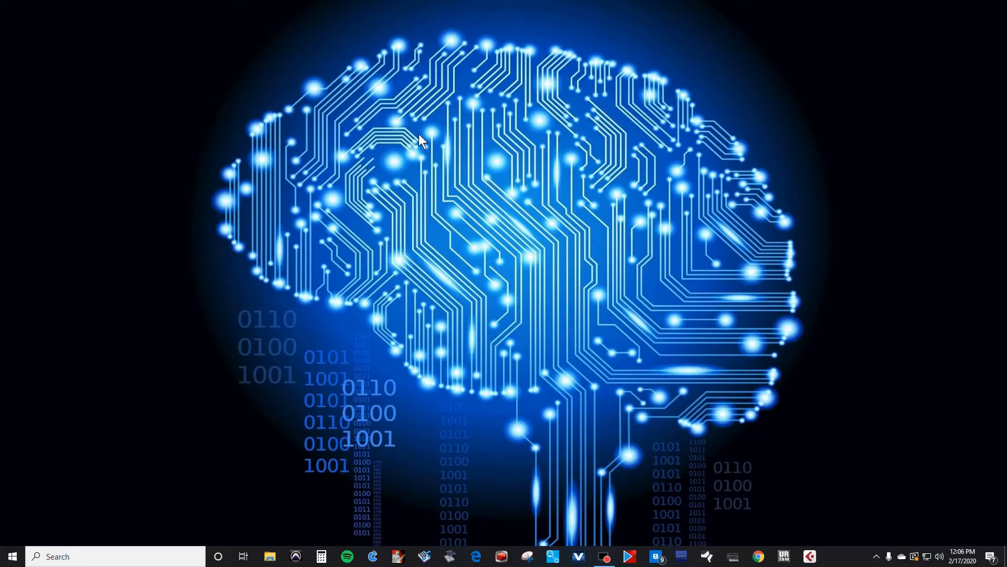
# - Launch Cubase Pro and create an empty project
pyautogui.click(810, 557)
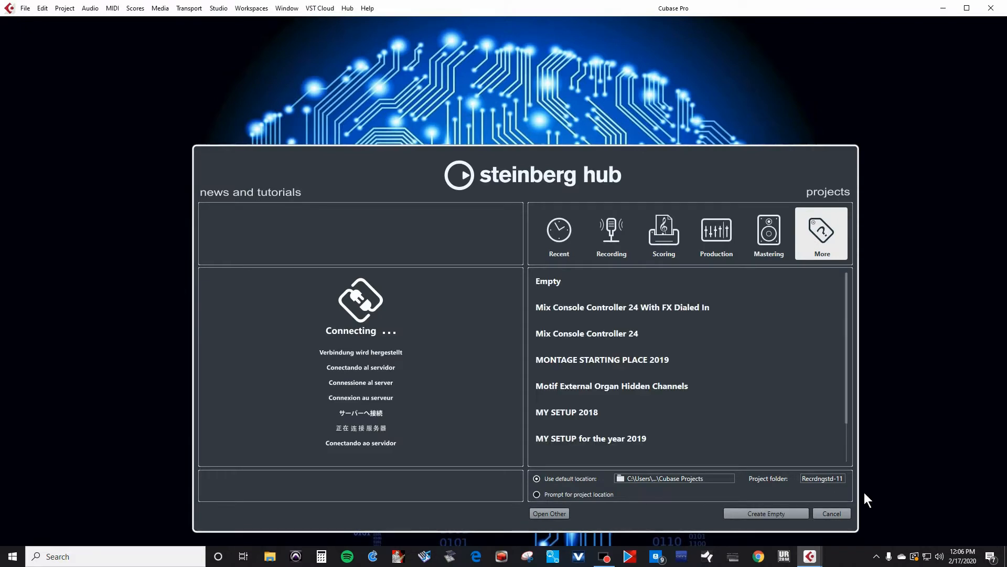
pyautogui.click(584, 280)
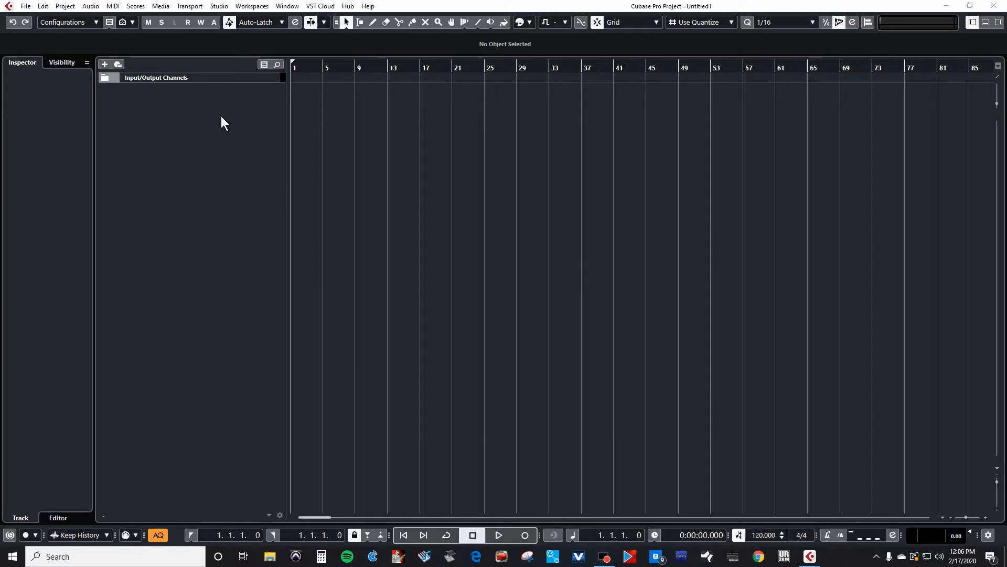
# - Add one MIDI track named "All MIDI" to the project
pyautogui.rightClick(187, 93)
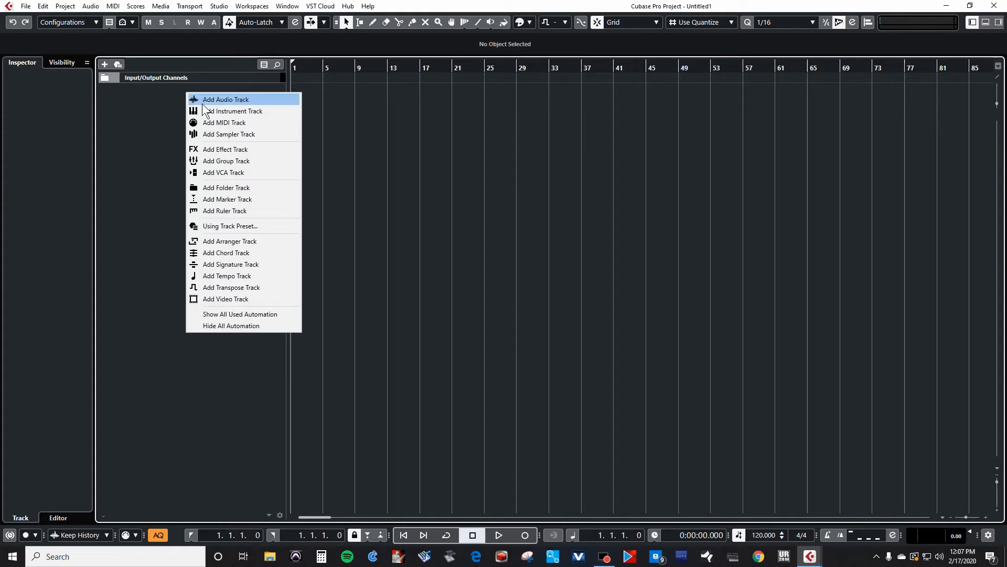
pyautogui.click(209, 122)
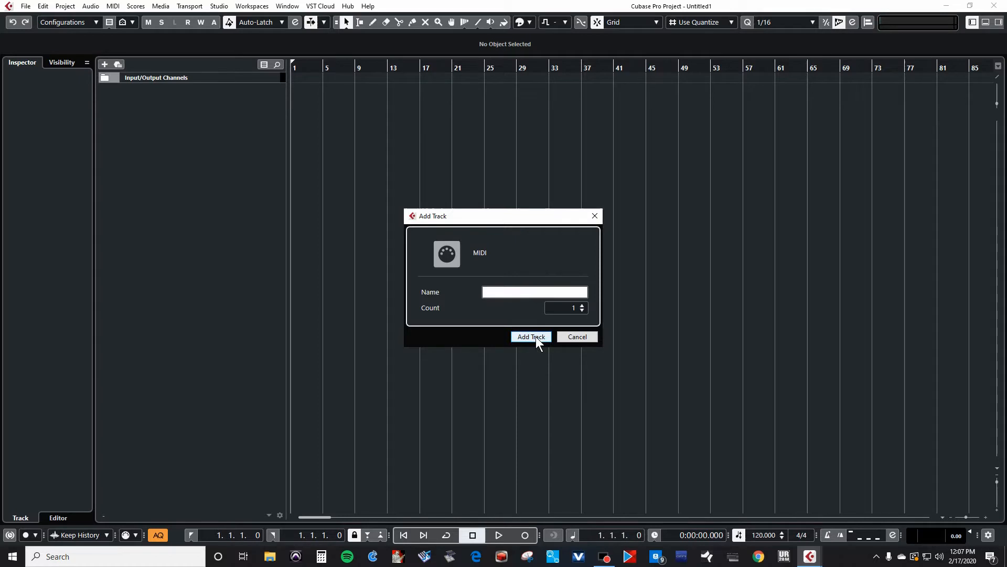
pyautogui.click(514, 292)
pyautogui.write('All MIDI')
pyautogui.click(539, 337)
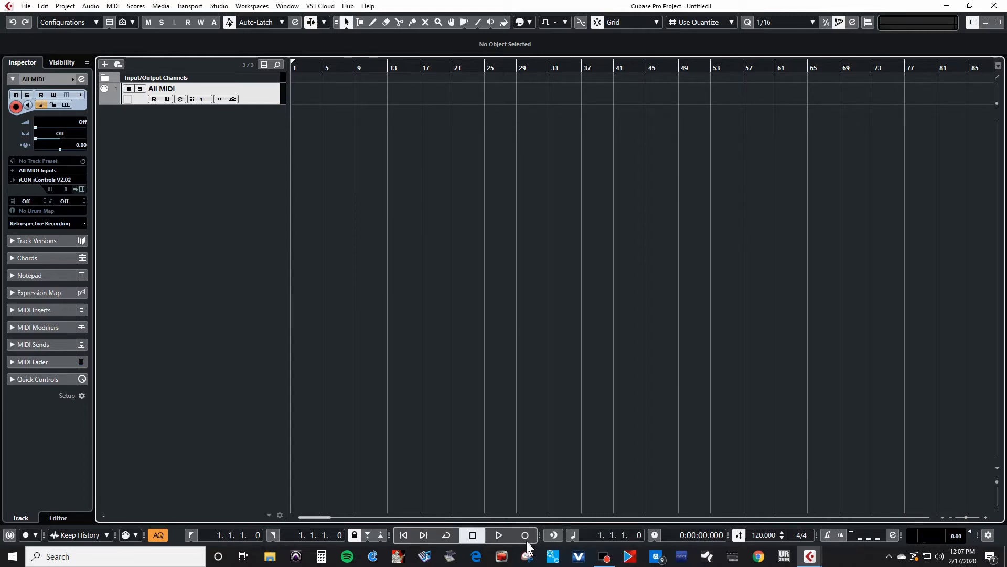
# - Set the project tempo to 111 and start recording on the enlarged All MIDI track
pyautogui.click(760, 535)
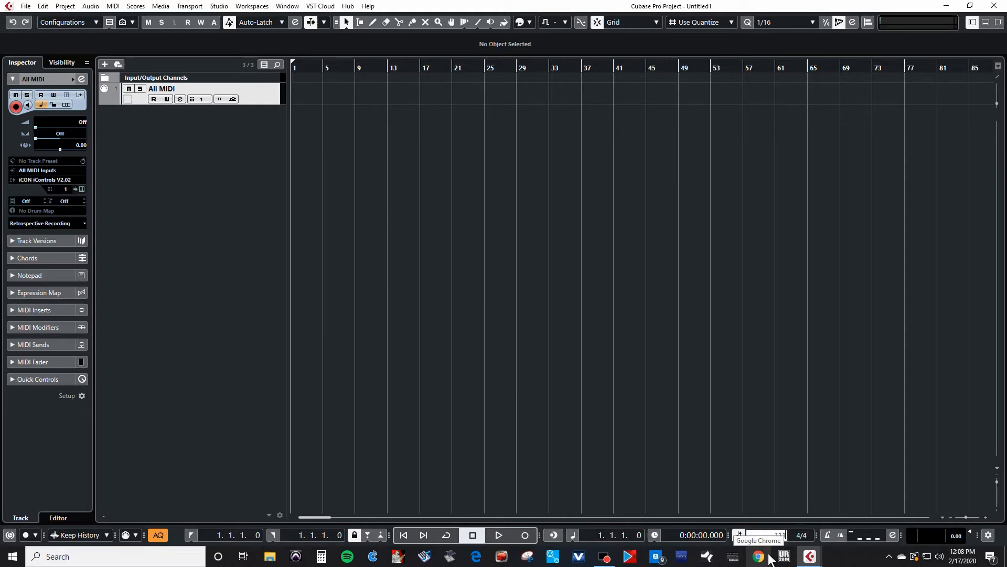
pyautogui.press('Return')
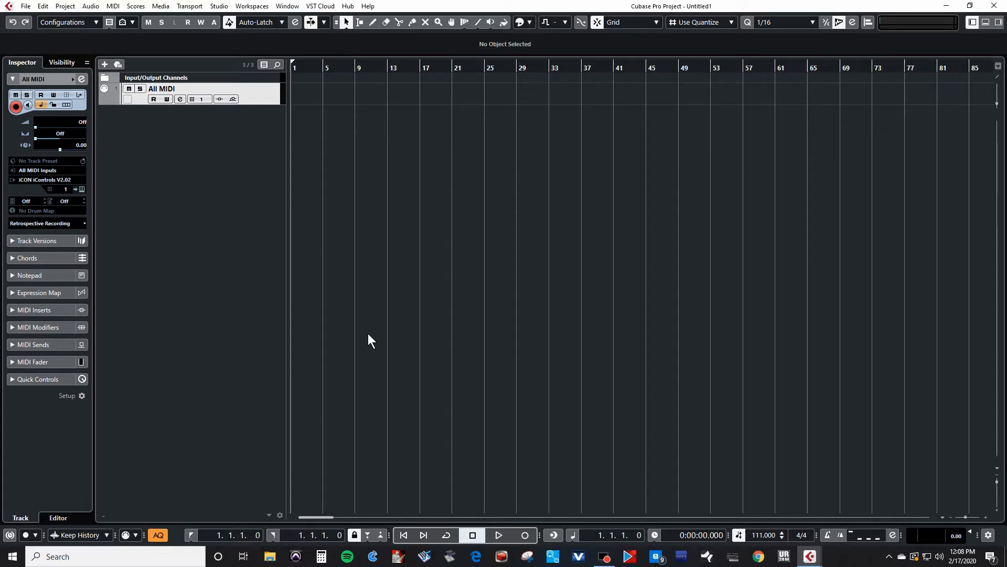
pyautogui.moveTo(258, 104); pyautogui.dragTo(258, 195)
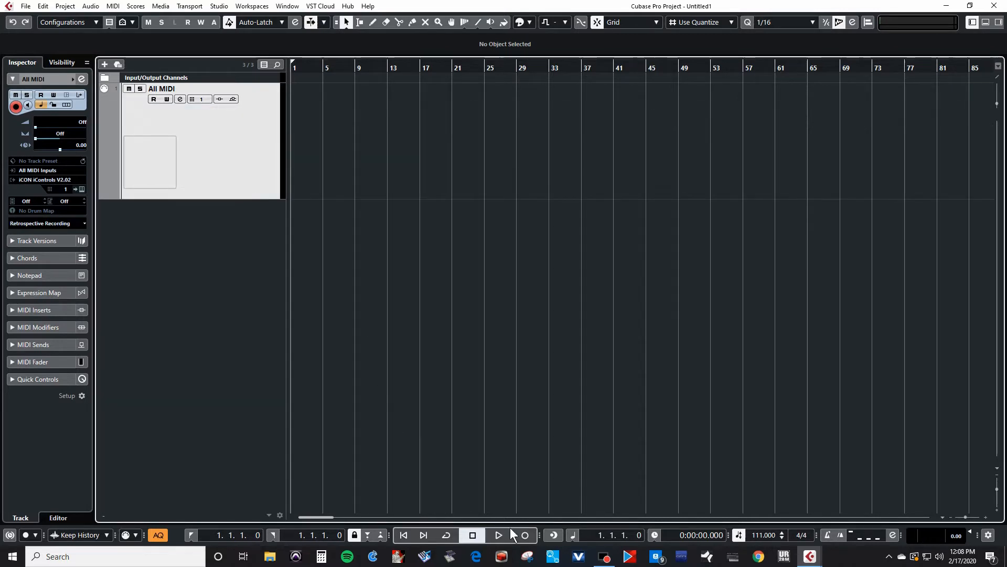
pyautogui.click(524, 535)
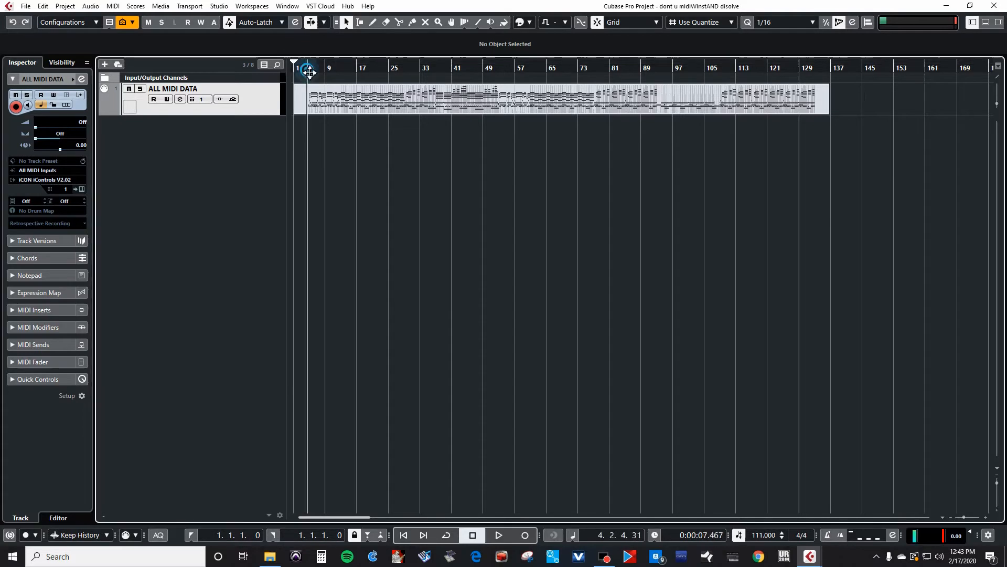
# - Set the quantize value to 1/32 and shift all notes of the ALL MIDI DATA part in the key editor to align the downbeat with bar 5
pyautogui.moveTo(308, 67); pyautogui.dragTo(309, 112)
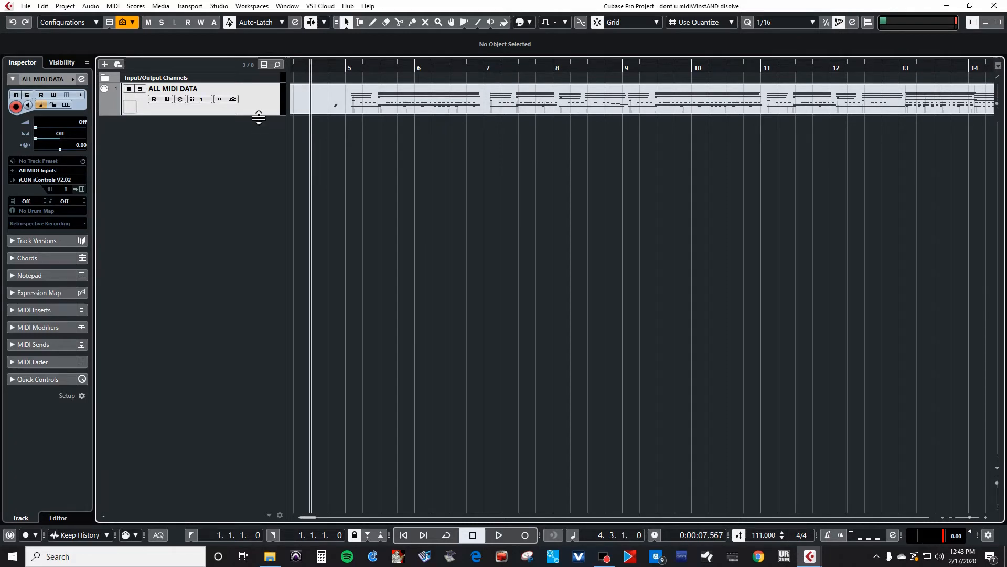
pyautogui.moveTo(258, 118); pyautogui.dragTo(234, 254)
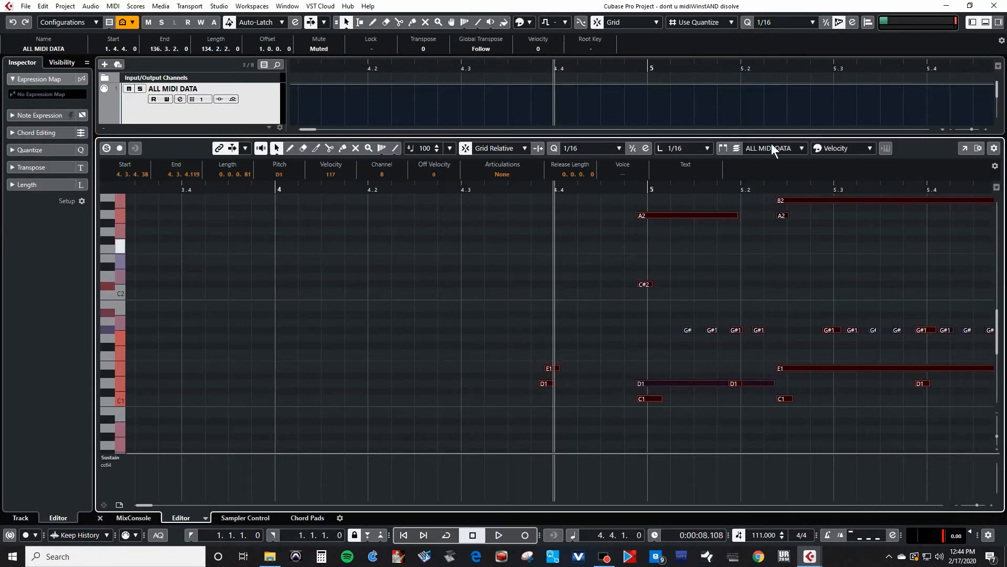
pyautogui.click(770, 23)
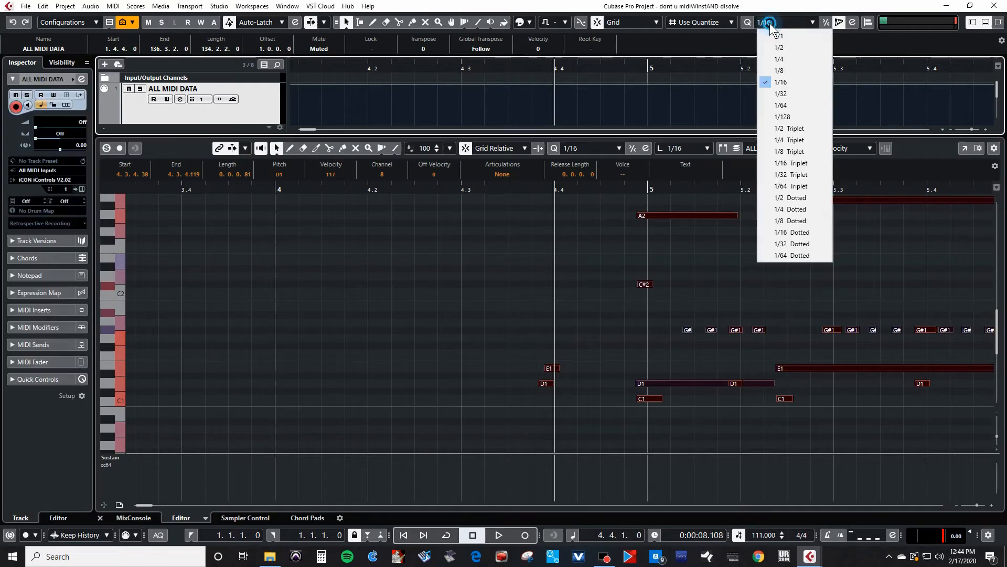
pyautogui.click(792, 94)
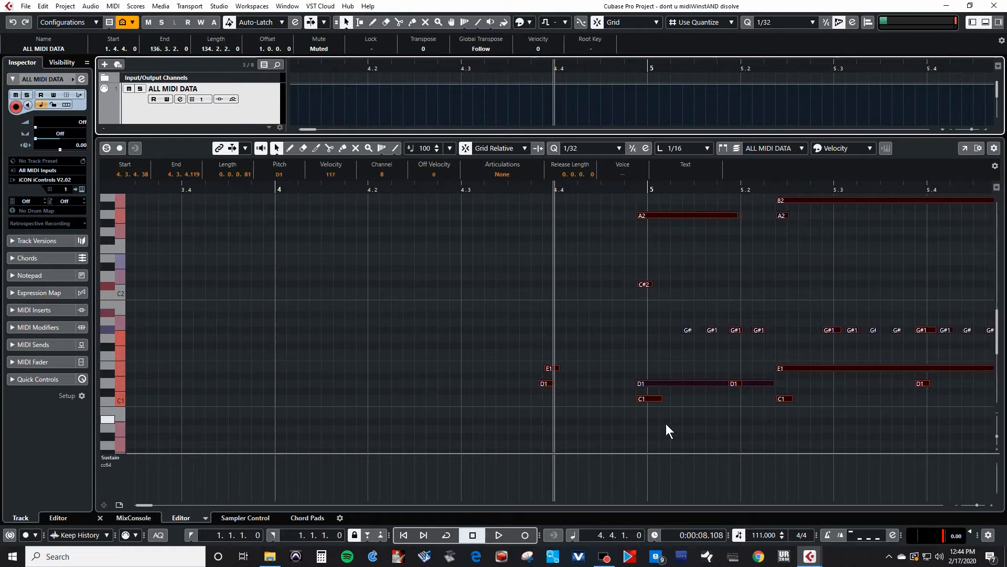
pyautogui.moveTo(647, 399); pyautogui.dragTo(654, 402)
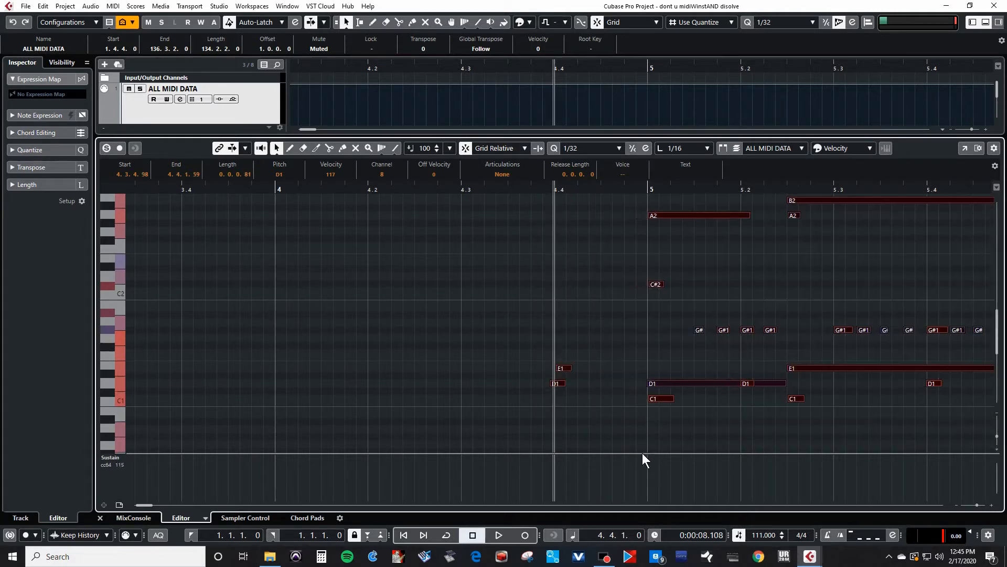
pyautogui.click(615, 385)
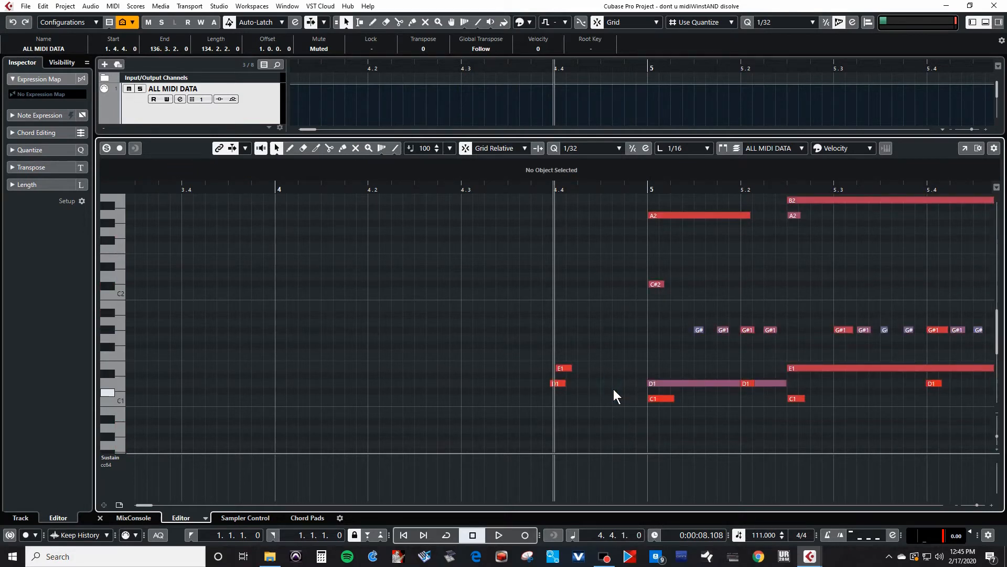
pyautogui.click(985, 23)
pyautogui.click(470, 297)
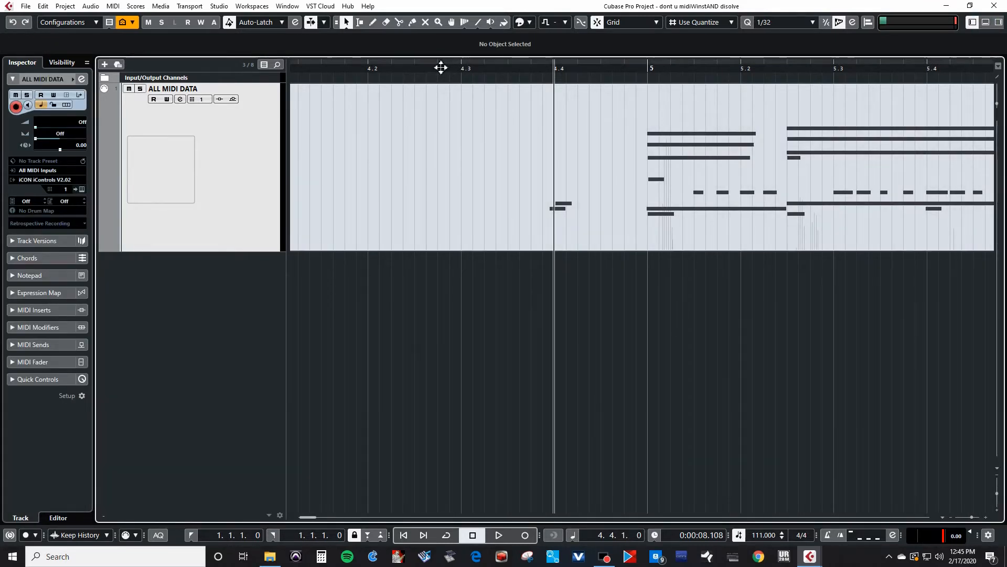
# - Trim the start of the ALL MIDI DATA part to bar 4 and move the part to start at bar 2
pyautogui.moveTo(441, 67); pyautogui.dragTo(443, 41)
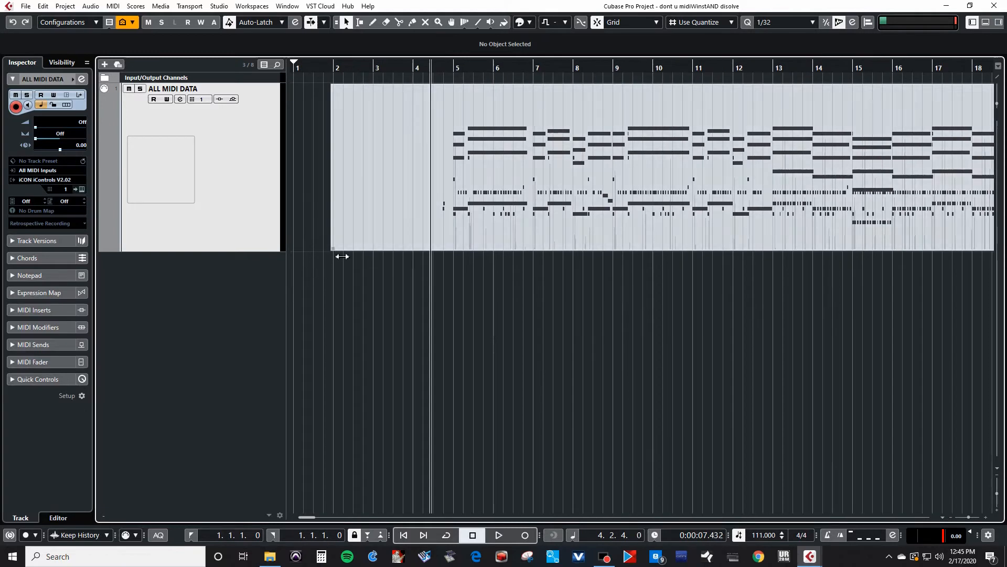
pyautogui.moveTo(334, 244); pyautogui.dragTo(416, 240)
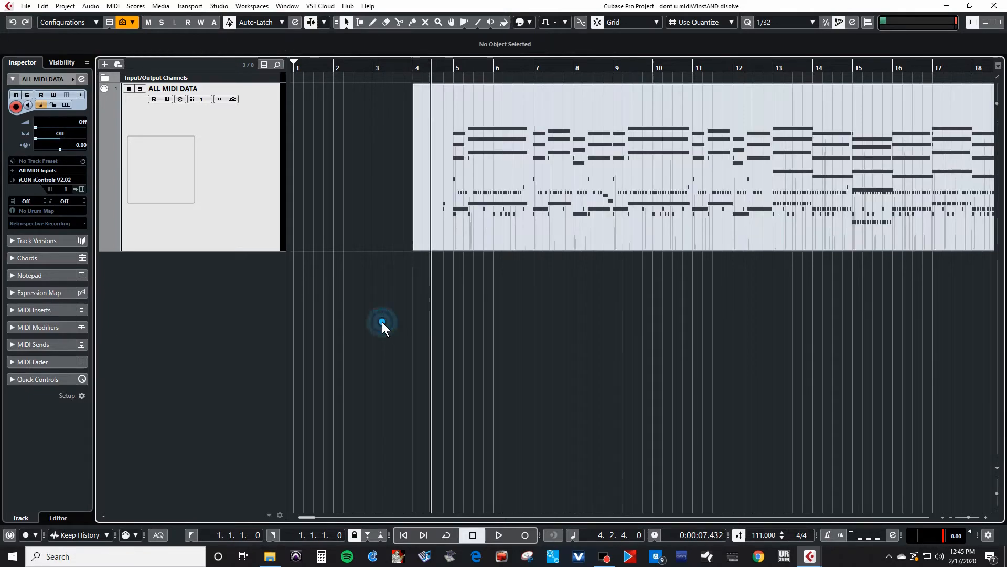
pyautogui.moveTo(515, 180); pyautogui.dragTo(405, 229)
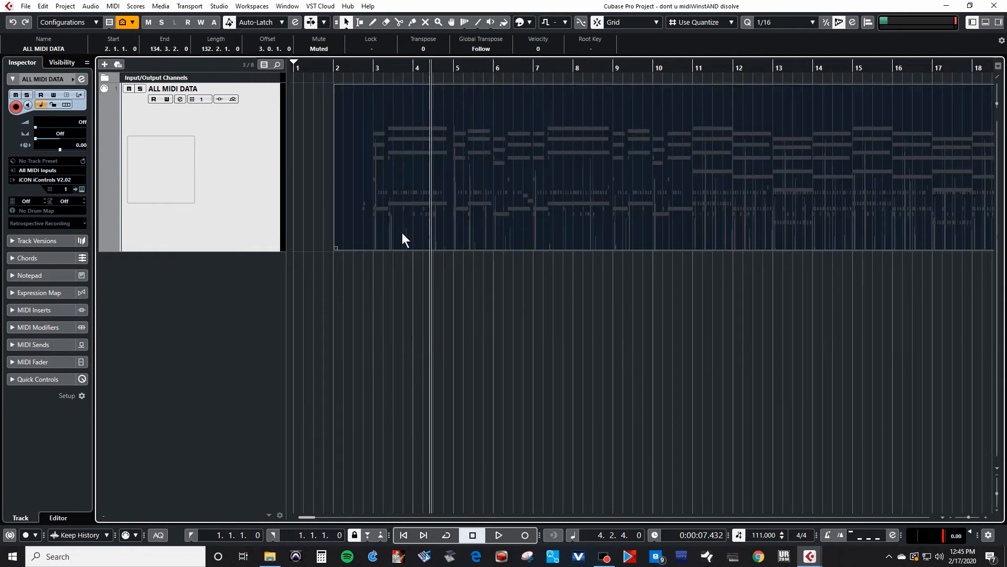
pyautogui.click(385, 285)
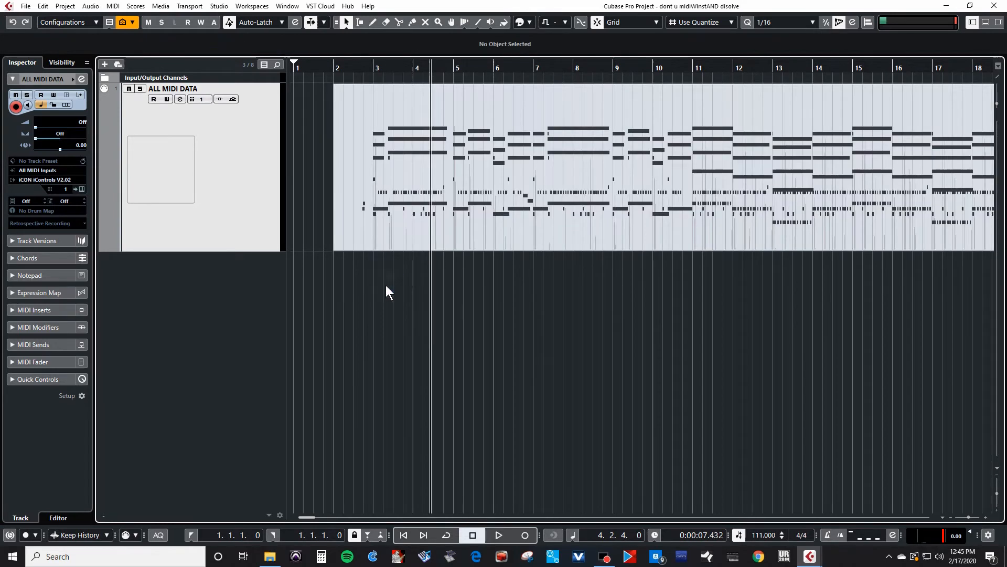
# - Dissolve the ALL MIDI DATA part into separate channels with Optimized Display enabled
pyautogui.click(408, 209)
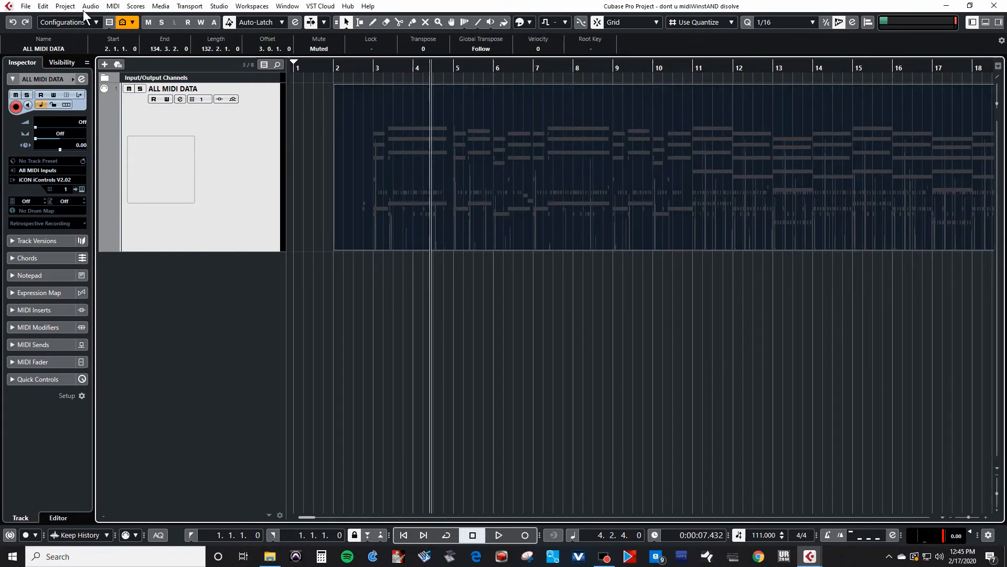
pyautogui.click(114, 7)
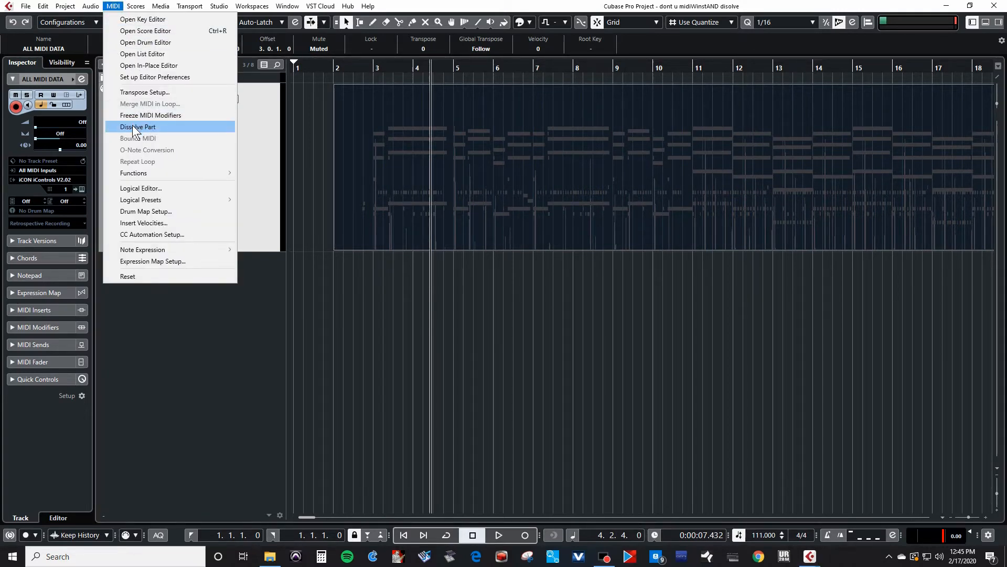
pyautogui.click(134, 130)
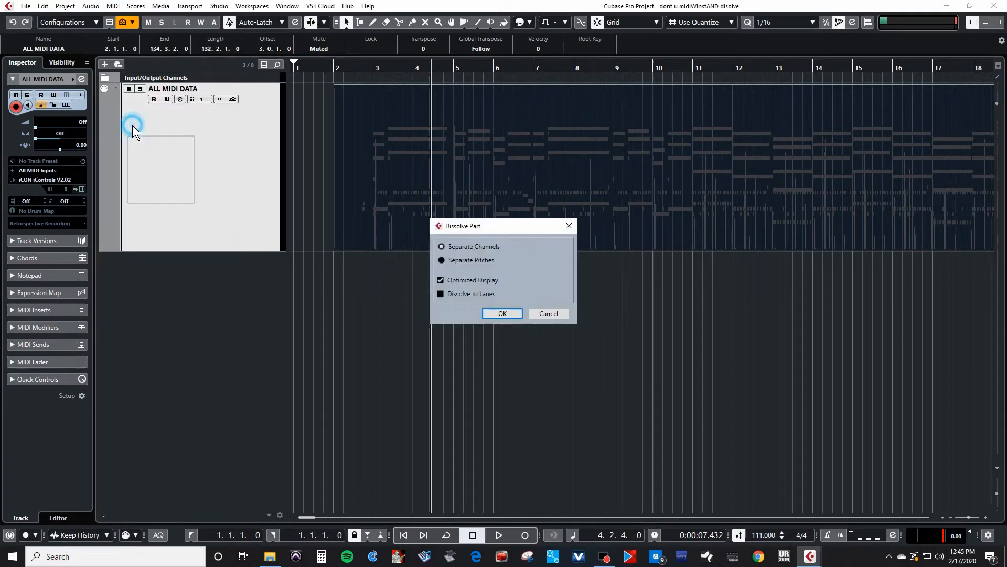
pyautogui.click(498, 311)
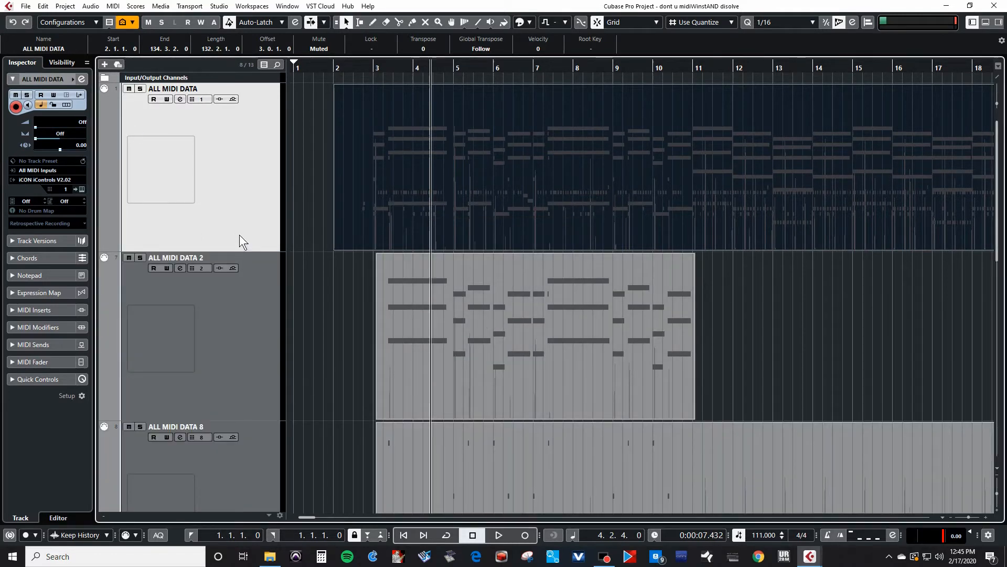
# - Reduce the height of all tracks to fit them in view and mute the original ALL MIDI DATA track
pyautogui.scroll(-5, 244, 207)
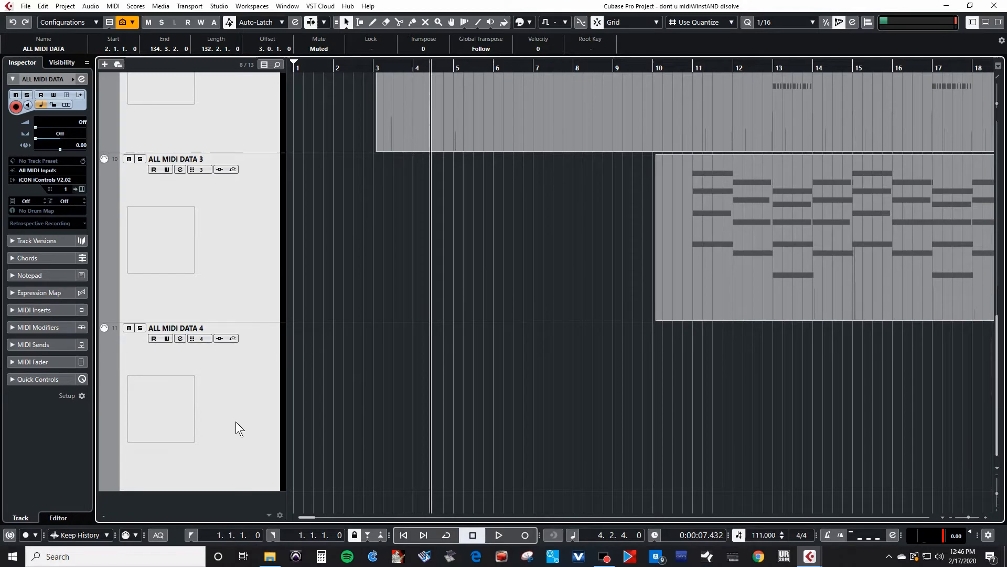
pyautogui.press('g')
pyautogui.press('h')
pyautogui.moveTo(239, 490); pyautogui.dragTo(242, 410)
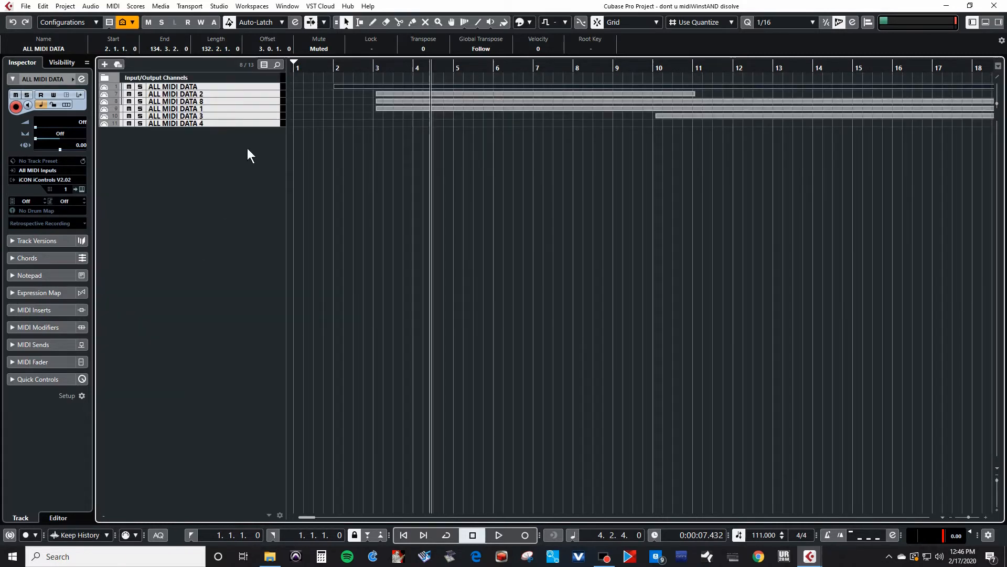
pyautogui.moveTo(250, 126); pyautogui.dragTo(254, 155)
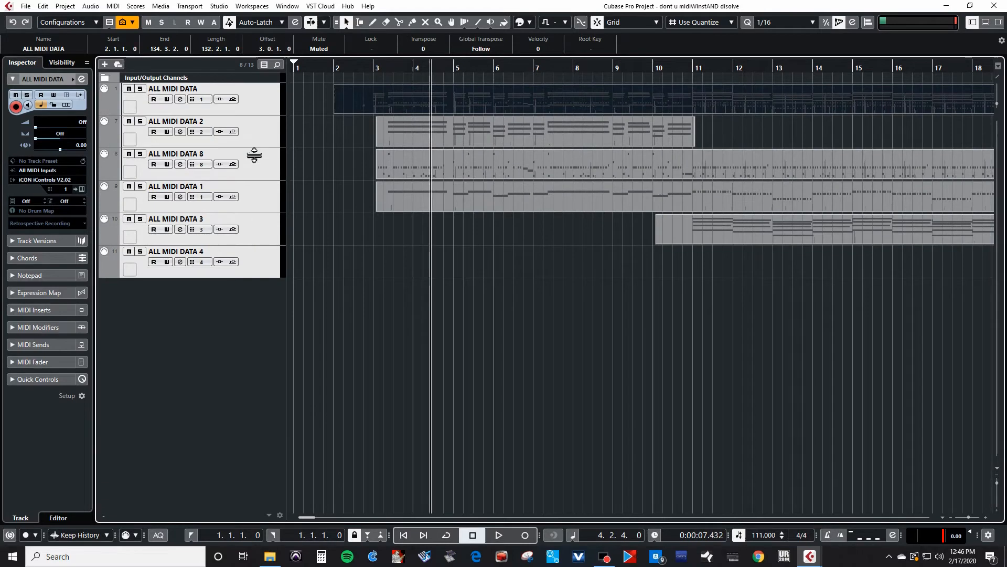
pyautogui.click(128, 89)
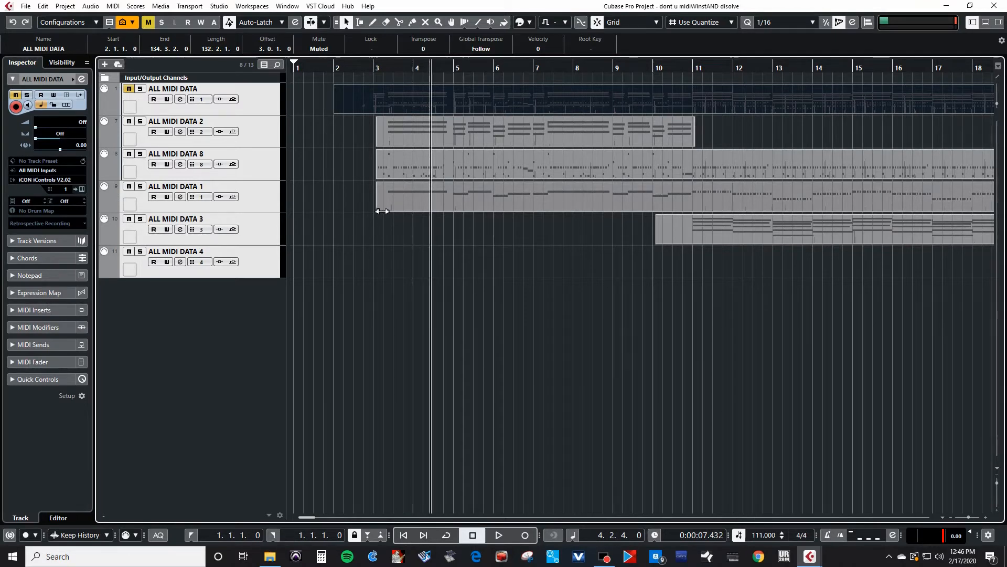
# - Extend the starts of the parts on tracks ALL MIDI DATA 1, 8 and 2 back to bar 1
pyautogui.moveTo(381, 207); pyautogui.dragTo(282, 214)
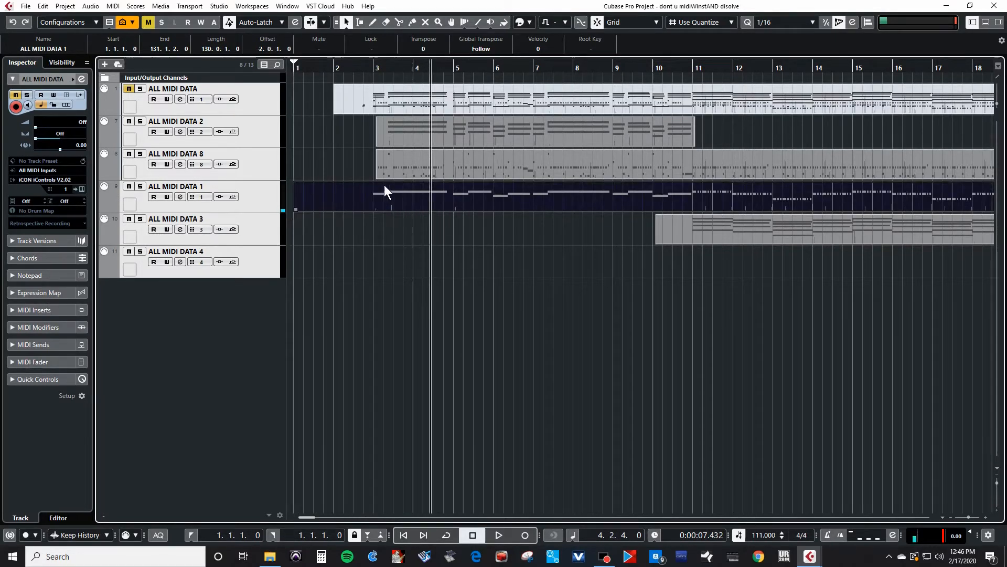
pyautogui.click(383, 176)
pyautogui.moveTo(382, 176); pyautogui.dragTo(267, 188)
pyautogui.click(395, 139)
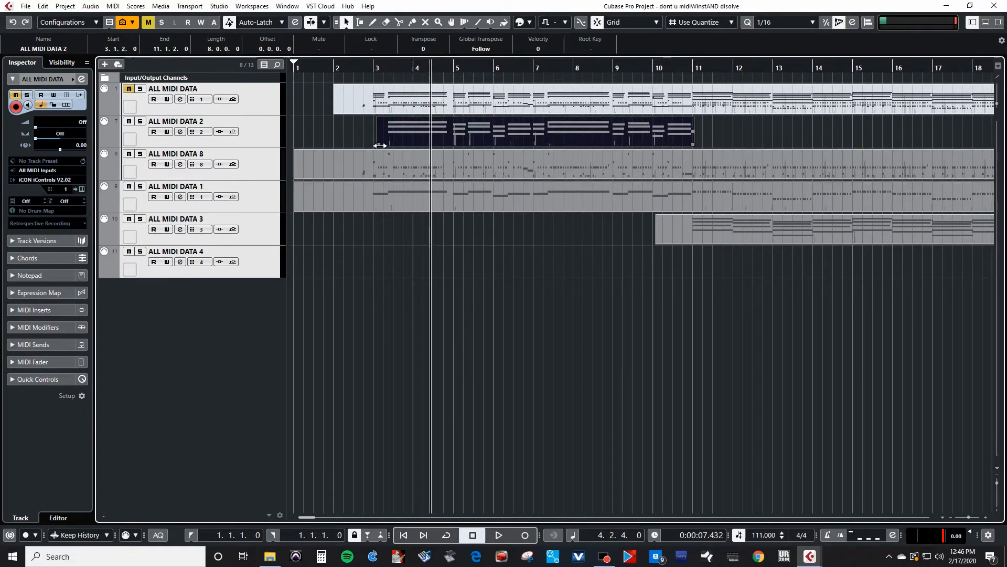
pyautogui.moveTo(377, 143); pyautogui.dragTo(273, 149)
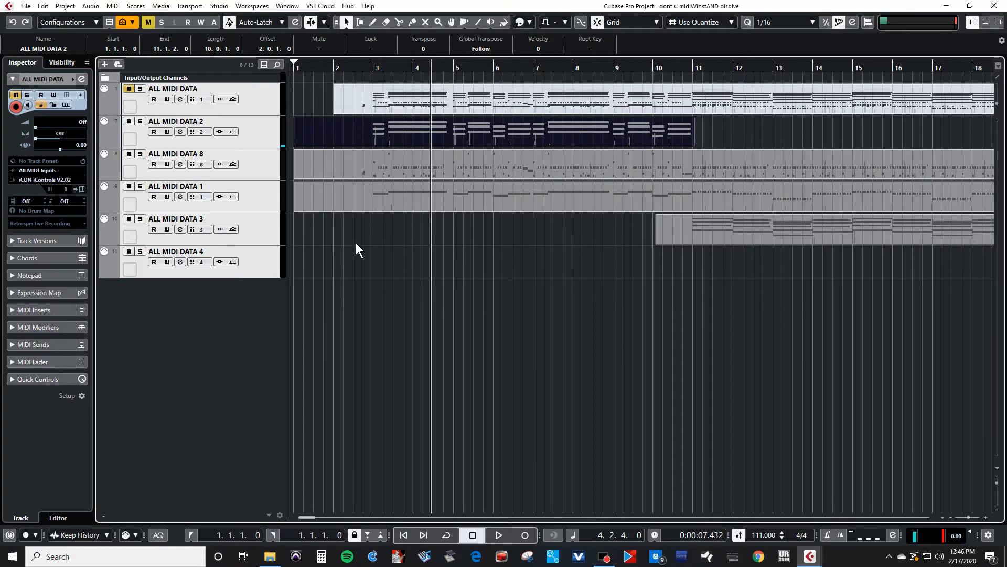
pyautogui.click(663, 234)
pyautogui.moveTo(653, 241); pyautogui.dragTo(423, 237)
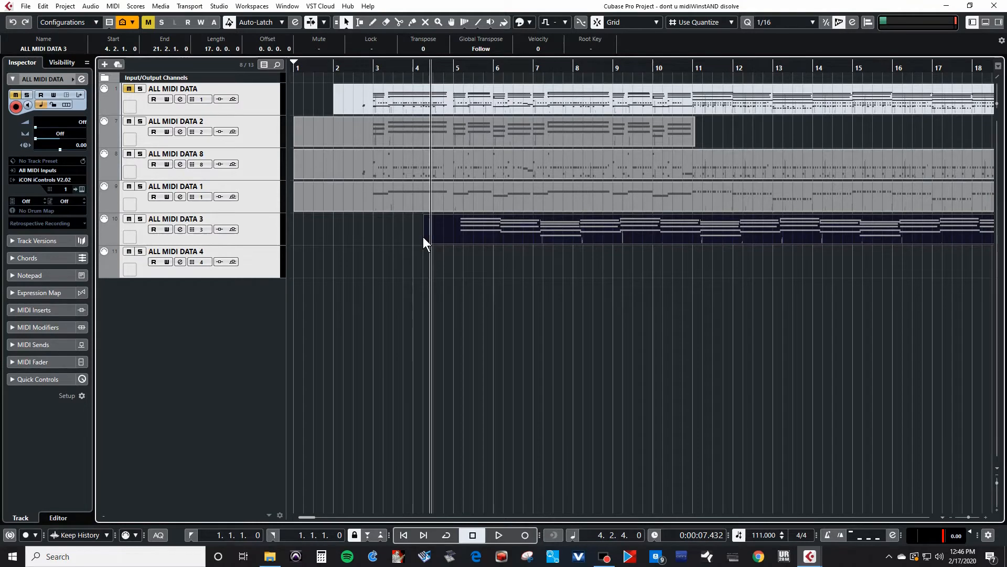
pyautogui.hotkey('ctrl', 'z')
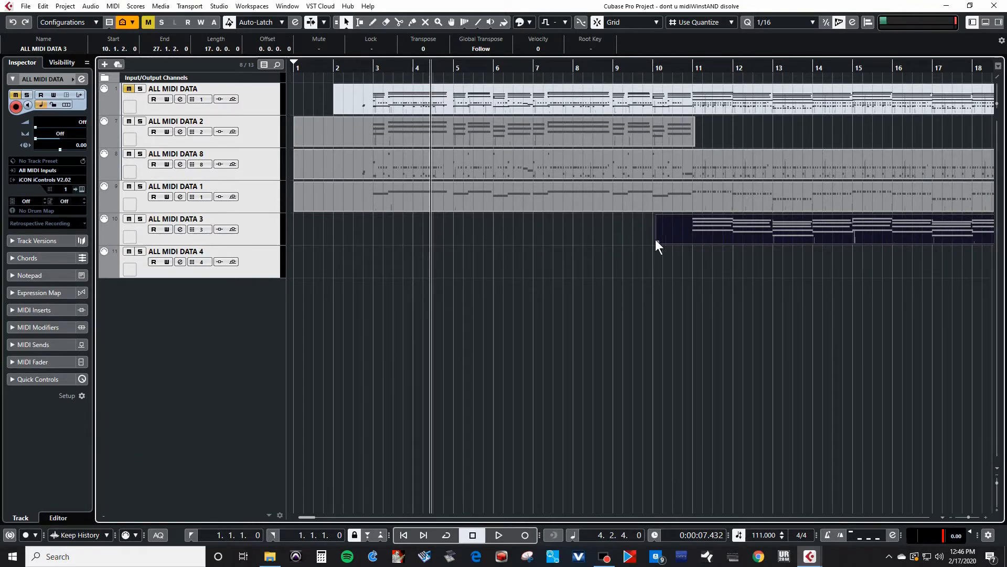
# - Extend the starts of the first parts on tracks ALL MIDI DATA 3 and ALL MIDI DATA 4 back to bar 1
pyautogui.moveTo(657, 239); pyautogui.dragTo(269, 226)
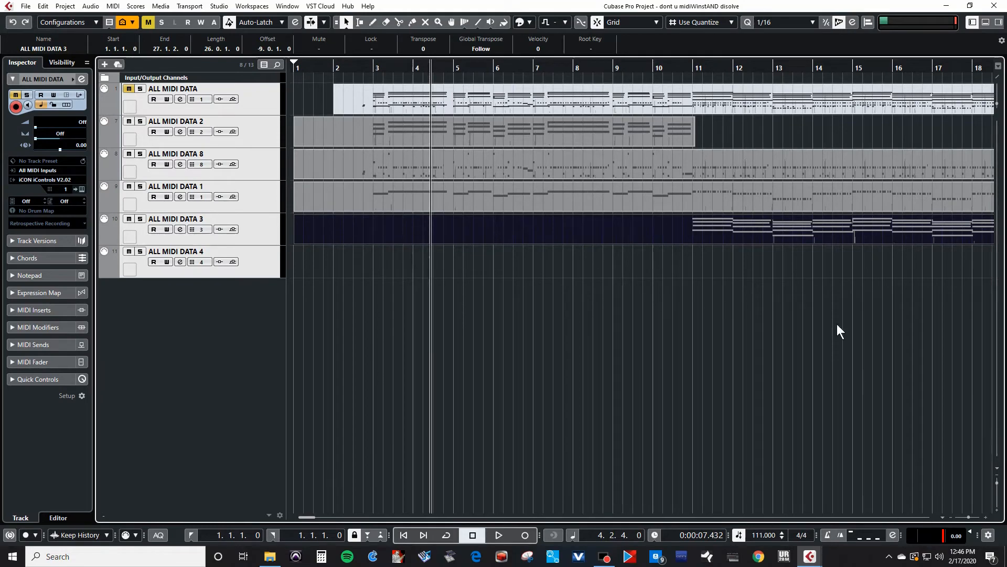
pyautogui.moveTo(657, 66); pyautogui.dragTo(646, 47)
pyautogui.moveTo(581, 272); pyautogui.dragTo(293, 275)
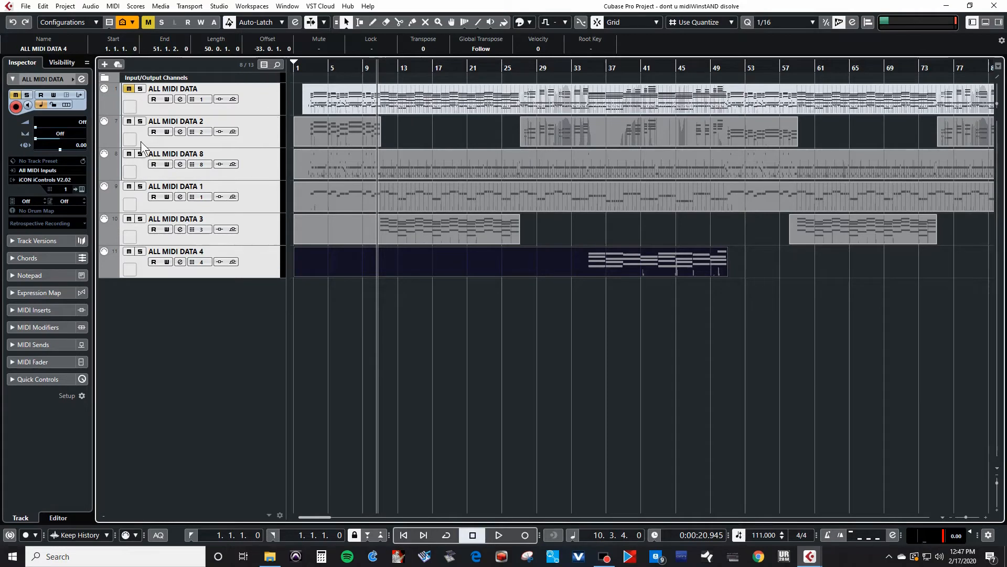
# - Show the hidden MODO BASS 01, Groove Agent 01, Retrologue 01, Omnisphere 02 and Omnisphere 01 tracks
pyautogui.click(50, 59)
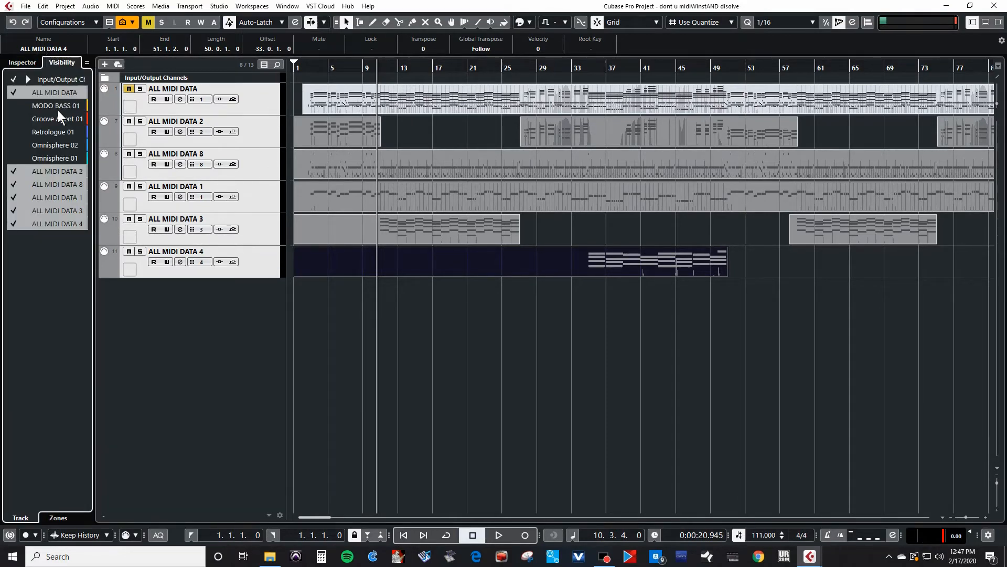
pyautogui.click(12, 106)
pyautogui.click(13, 118)
pyautogui.click(13, 131)
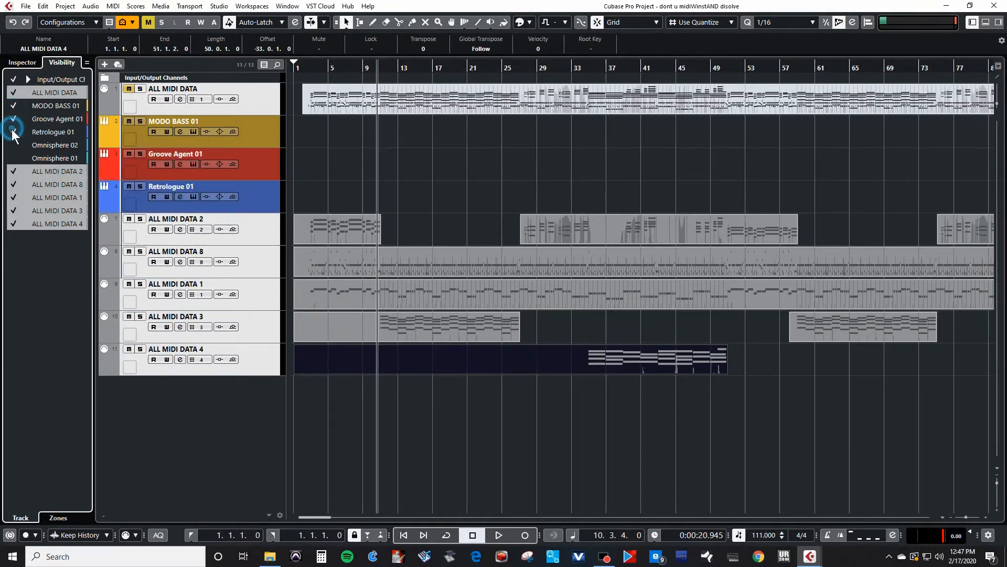
pyautogui.click(13, 144)
pyautogui.click(14, 158)
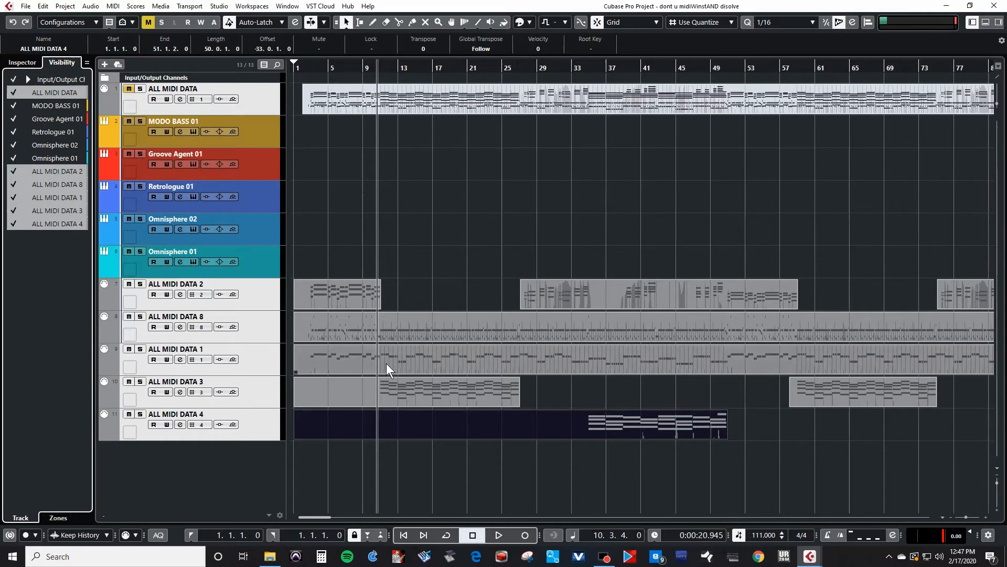
# - Examine the dissolved MIDI tracks and the Omnisphere 01 instrument track, comparing their output routing and MIDI channels
pyautogui.click(236, 473)
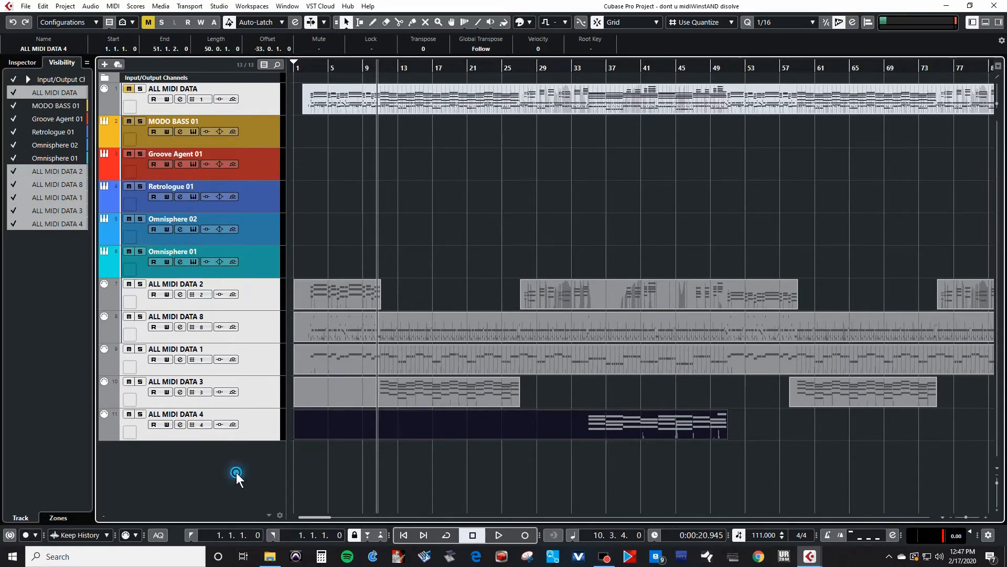
pyautogui.click(257, 423)
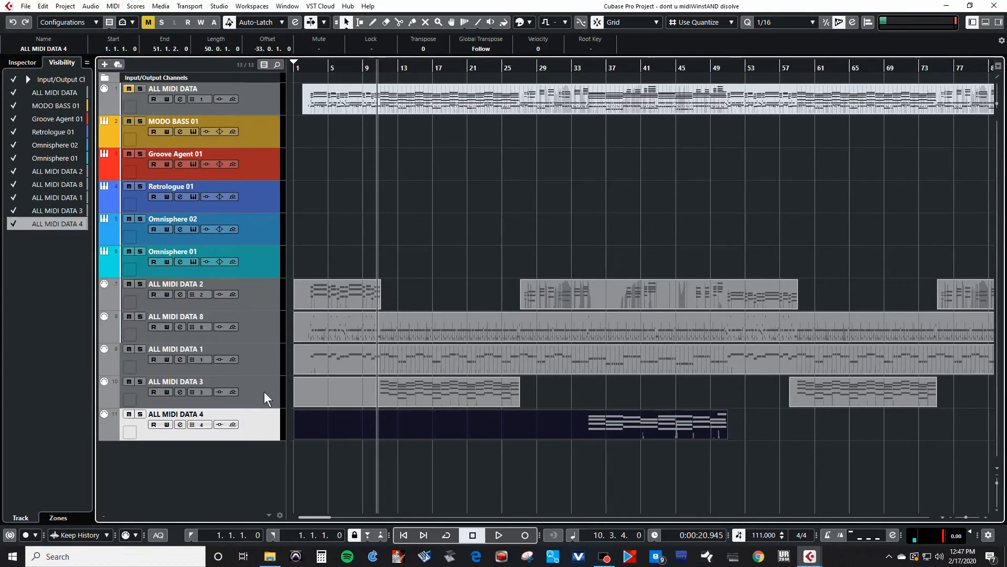
pyautogui.click(262, 320)
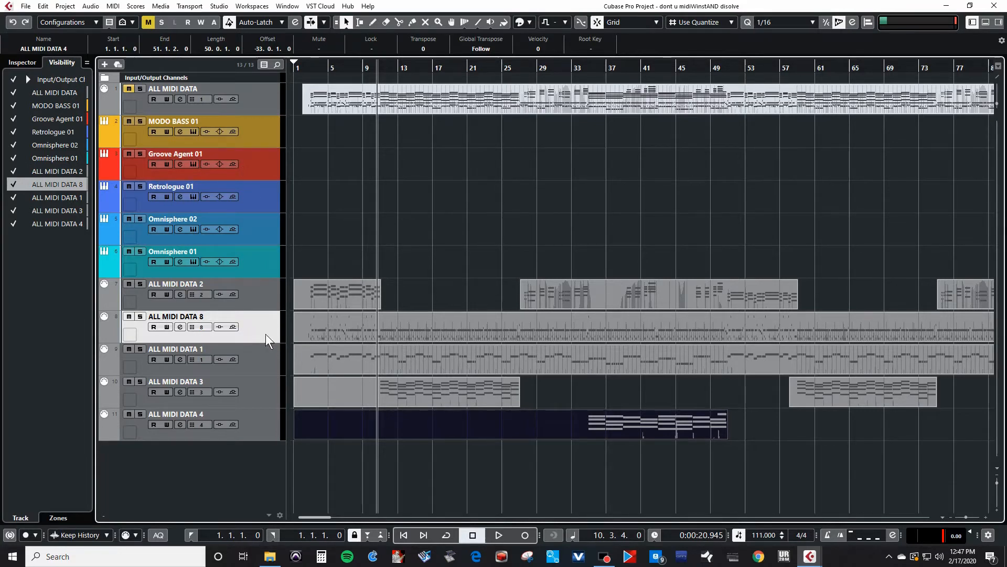
pyautogui.click(256, 262)
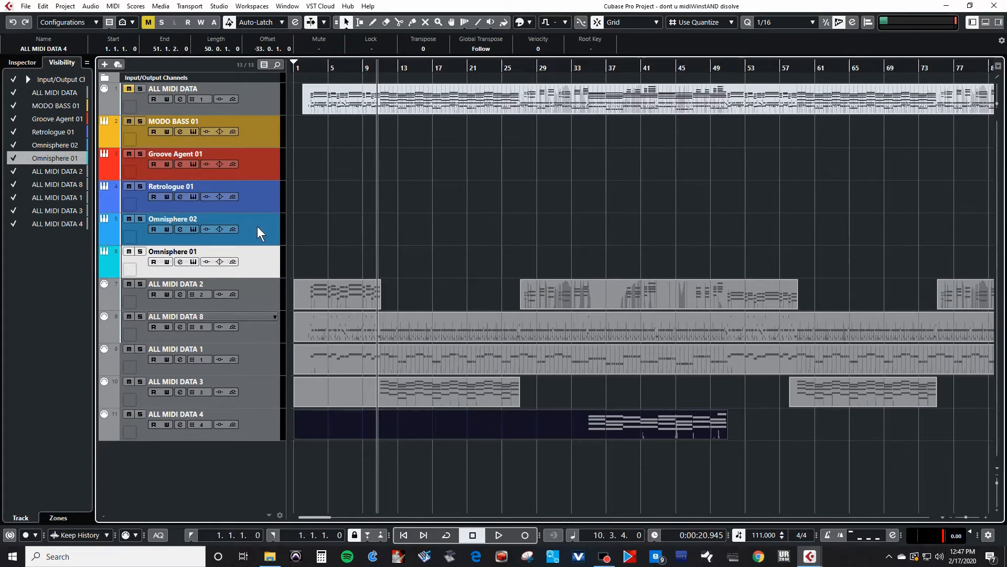
pyautogui.click(19, 62)
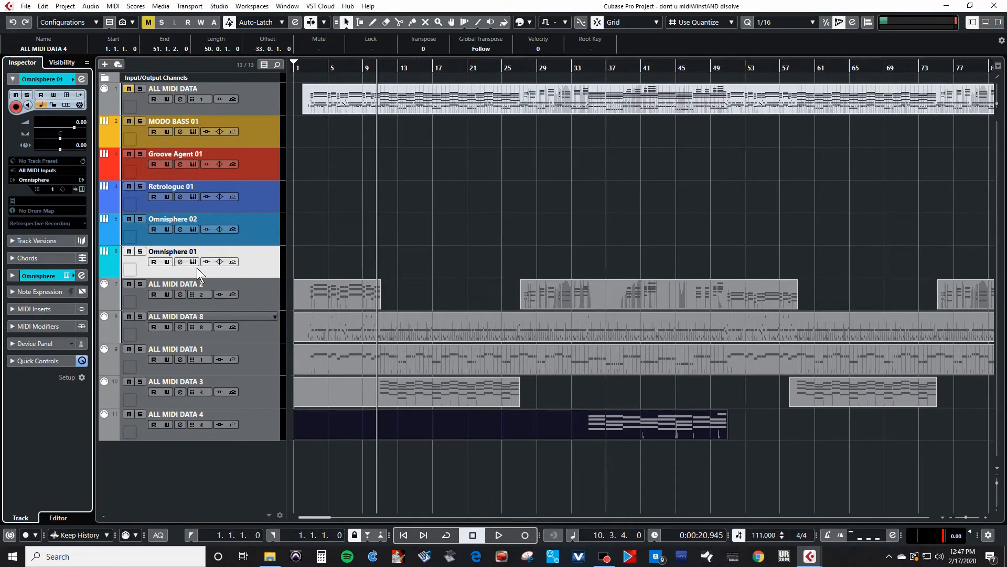
pyautogui.click(266, 295)
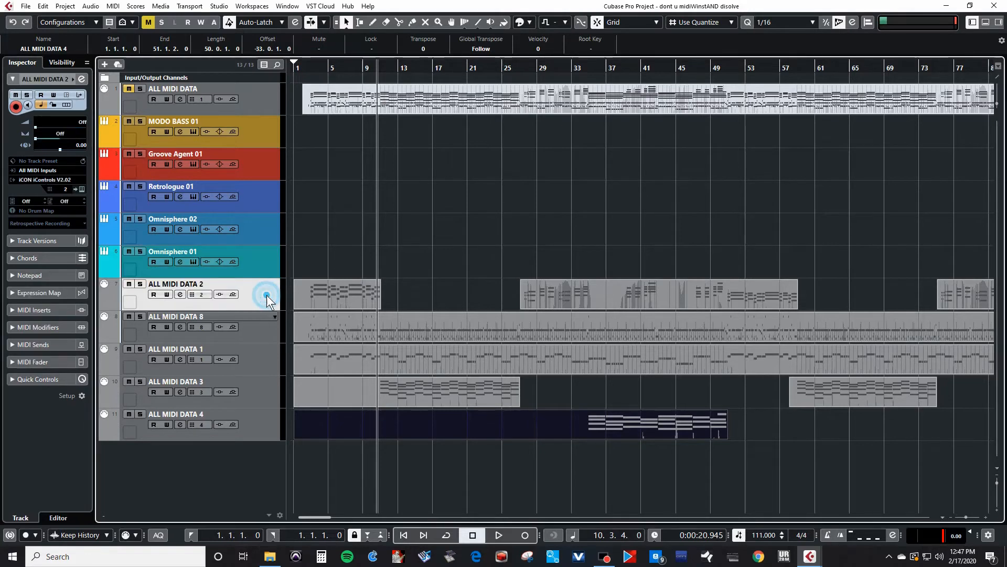
pyautogui.click(269, 358)
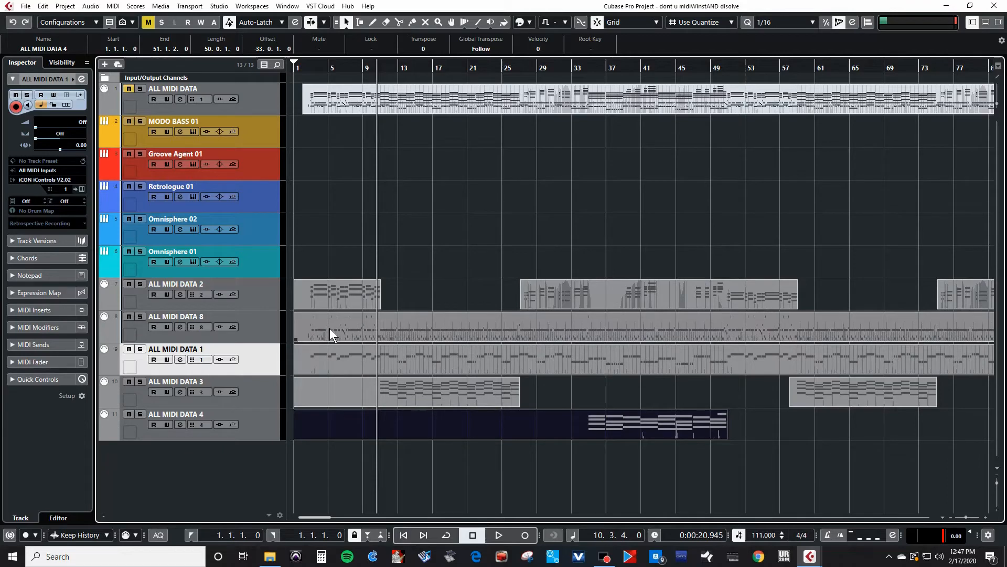
# - Move the ALL MIDI DATA 8 part to Groove Agent 01 and the ALL MIDI DATA 1 part to MODO BASS 01, starting at bar 1
pyautogui.moveTo(329, 328); pyautogui.dragTo(302, 169)
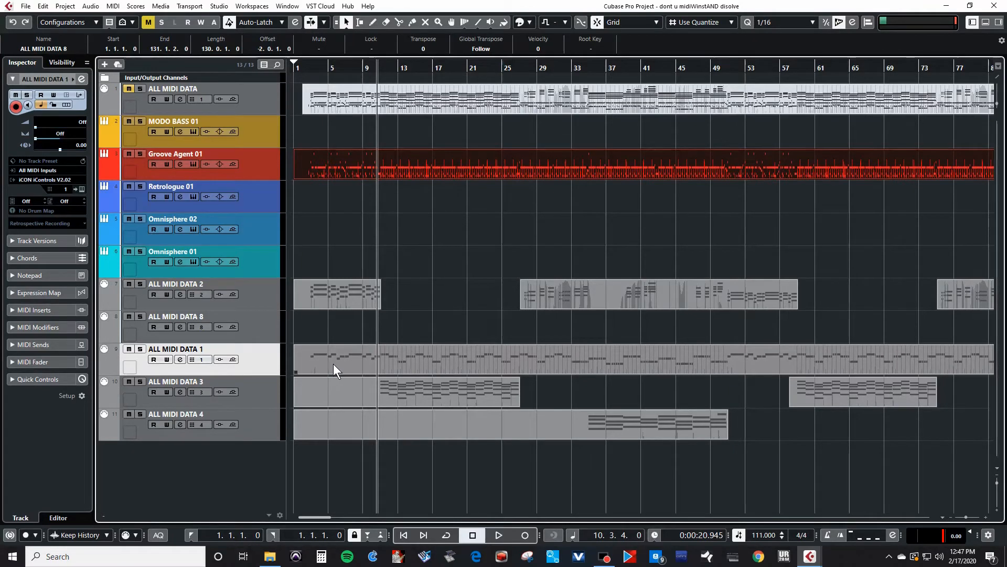
pyautogui.moveTo(333, 363); pyautogui.dragTo(297, 140)
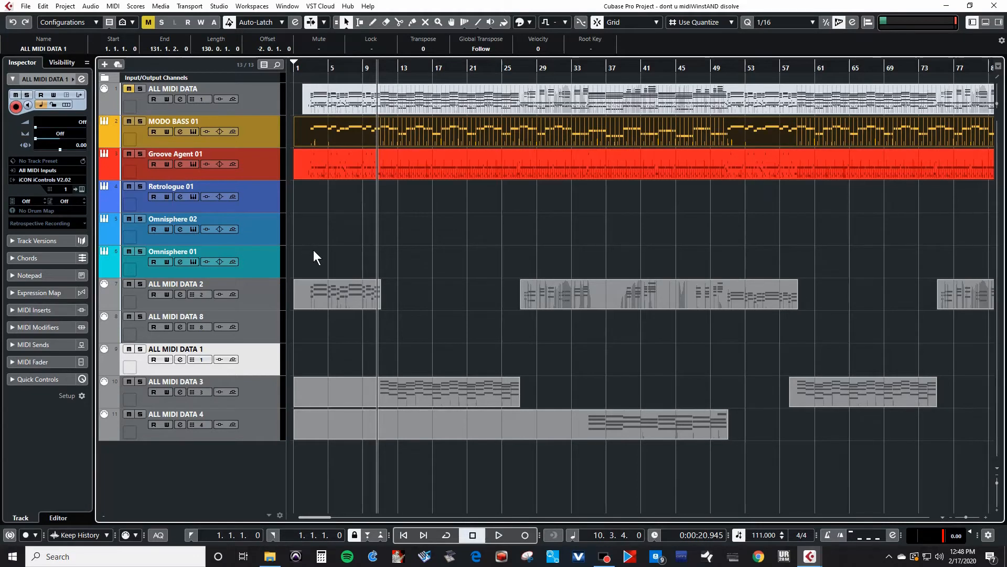
# - Select all the parts on ALL MIDI DATA 2 and move them together to the Retrologue 01 track, keeping their timing
pyautogui.moveTo(314, 250); pyautogui.dragTo(847, 300)
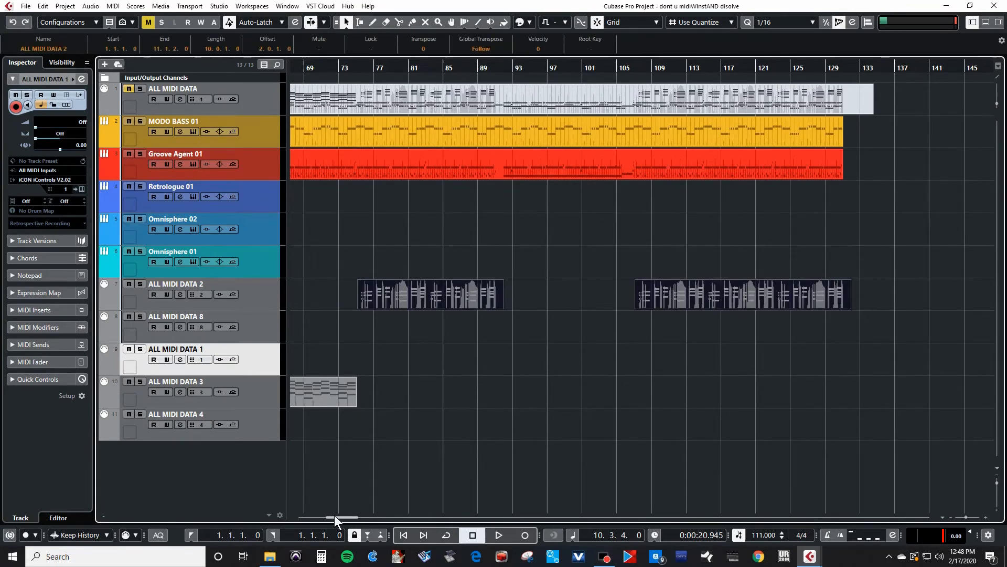
pyautogui.moveTo(335, 514); pyautogui.dragTo(268, 512)
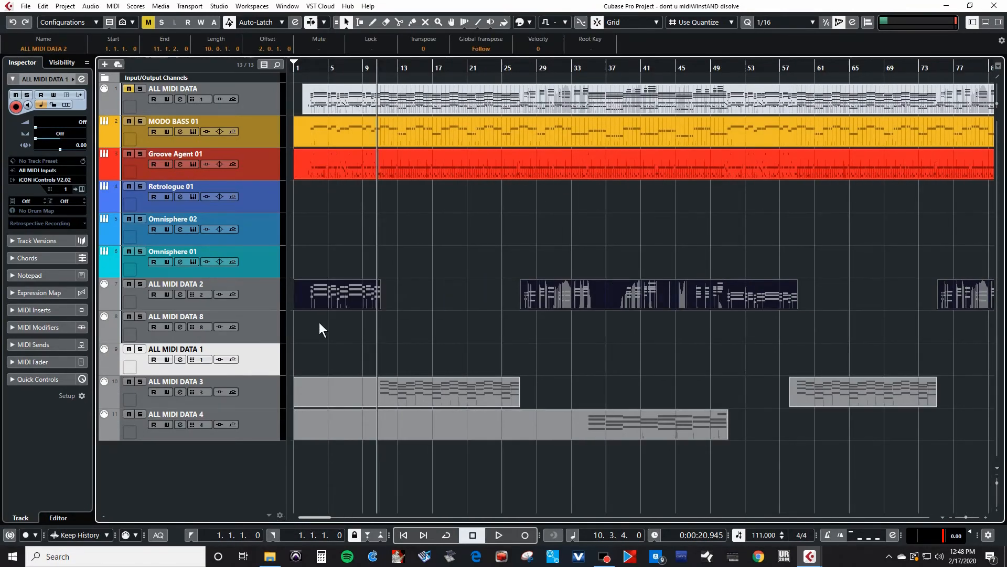
pyautogui.moveTo(300, 300); pyautogui.dragTo(297, 206)
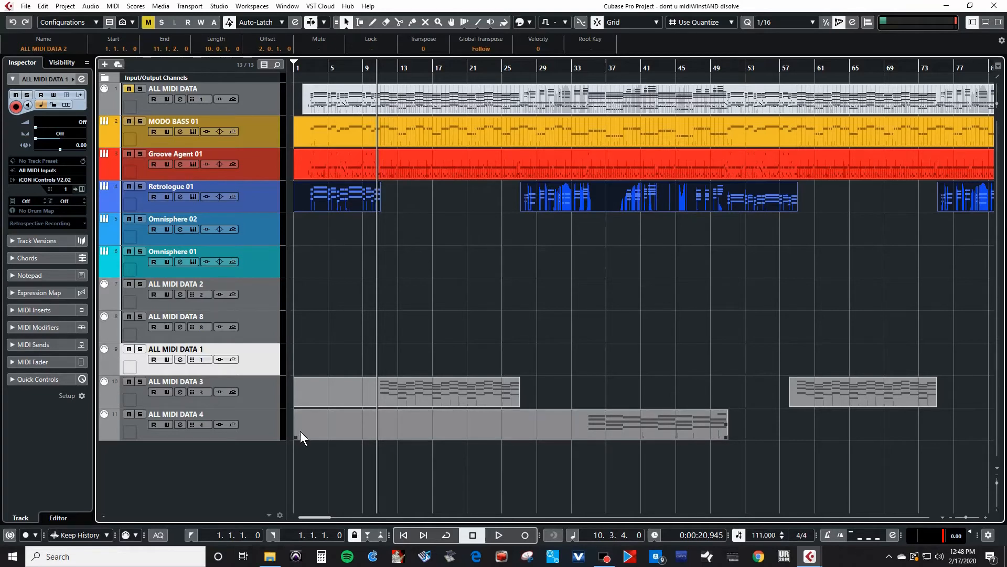
# - Move the ALL MIDI DATA 4 part to Omnisphere 02 and both ALL MIDI DATA 3 parts to Omnisphere 01
pyautogui.moveTo(300, 430); pyautogui.dragTo(297, 237)
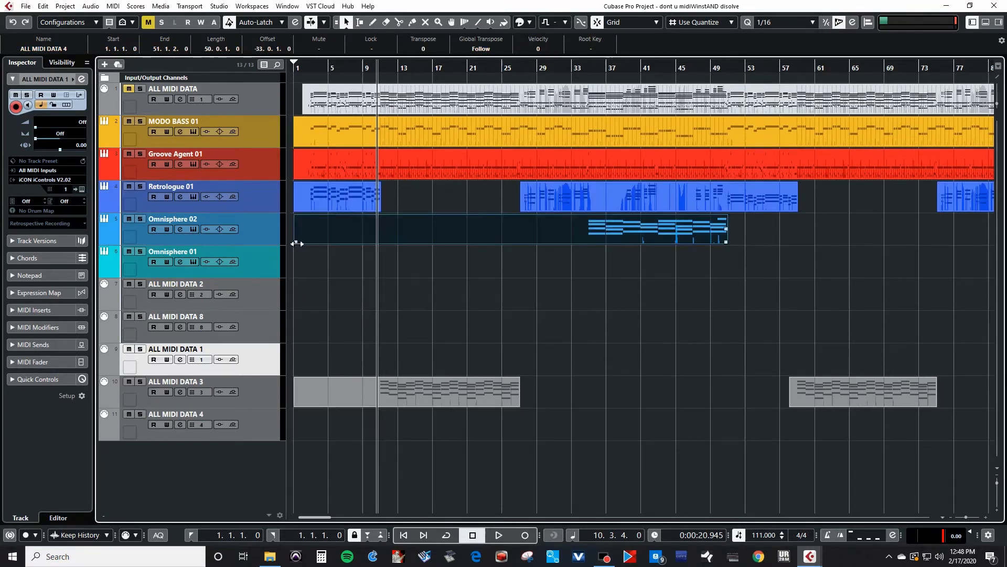
pyautogui.moveTo(894, 320); pyautogui.dragTo(299, 270)
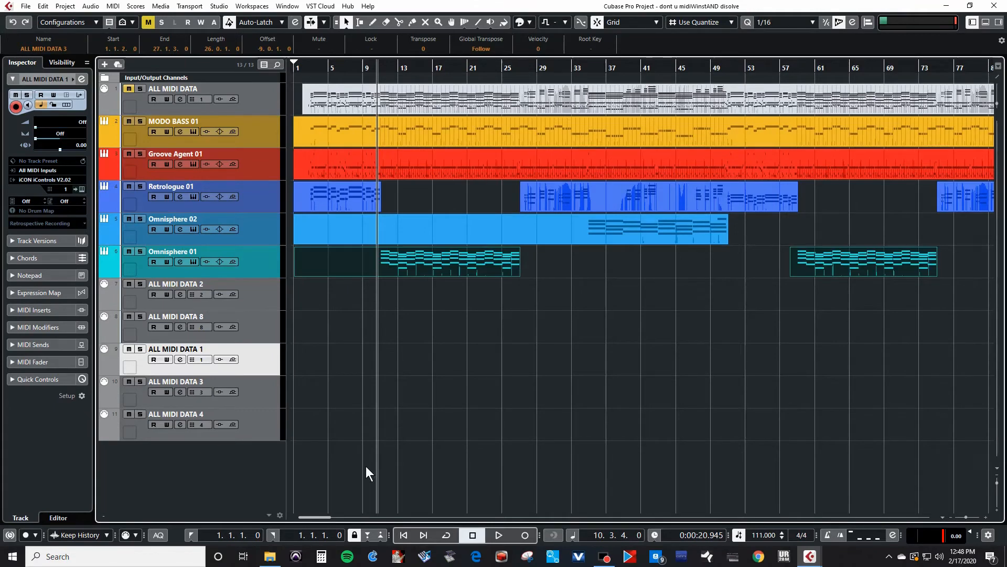
# - Remove the five emptied tracks ALL MIDI DATA 2, 8, 1, 3 and 4 from the project
pyautogui.moveTo(323, 517)
pyautogui.mouseDown()
pyautogui.moveTo(357, 515)
pyautogui.moveTo(303, 512)
pyautogui.mouseUp()
pyautogui.moveTo(367, 68); pyautogui.dragTo(367, 51)
pyautogui.click(254, 301)
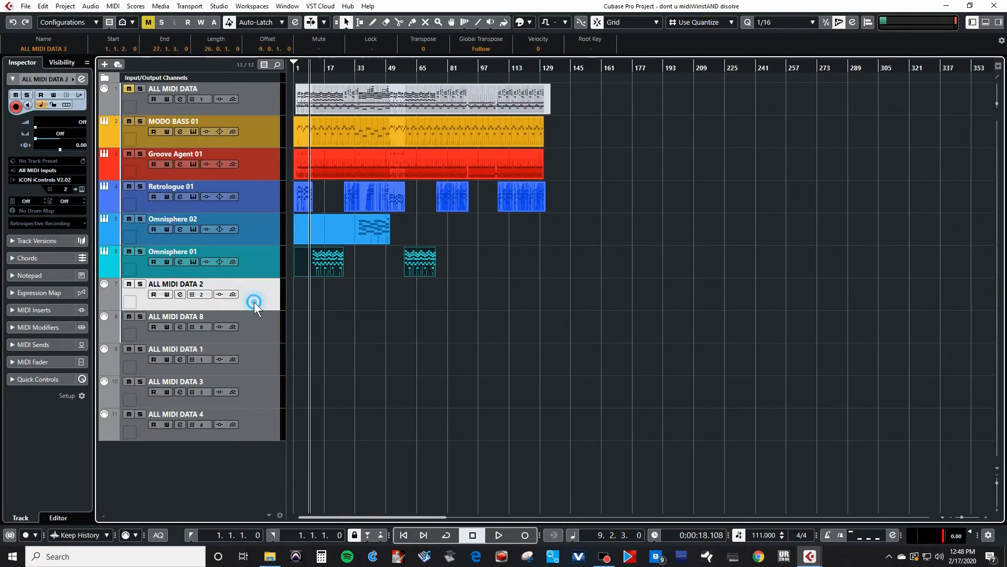
pyautogui.keyDown('shift'); pyautogui.click(260, 433); pyautogui.keyUp('shift')
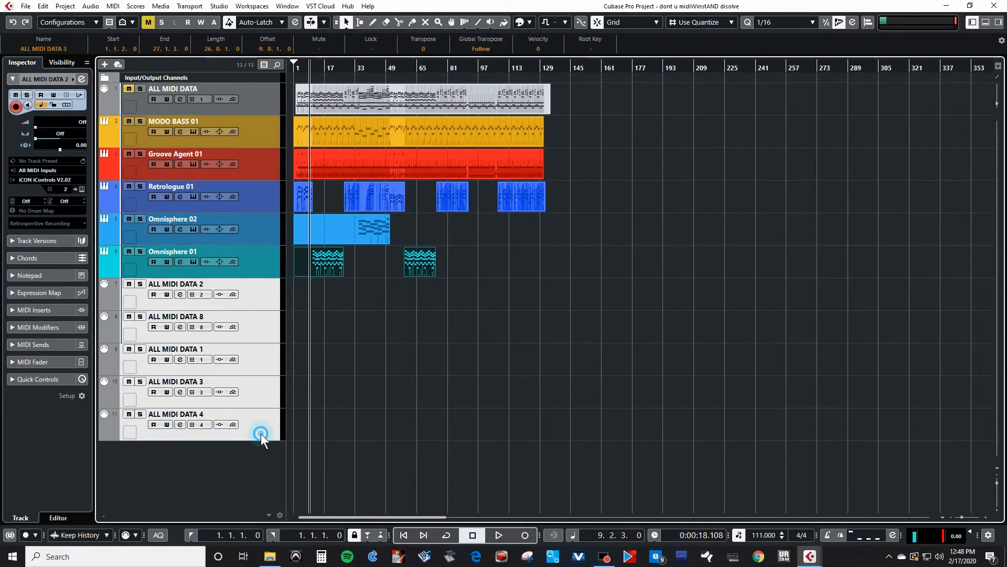
pyautogui.rightClick(260, 433)
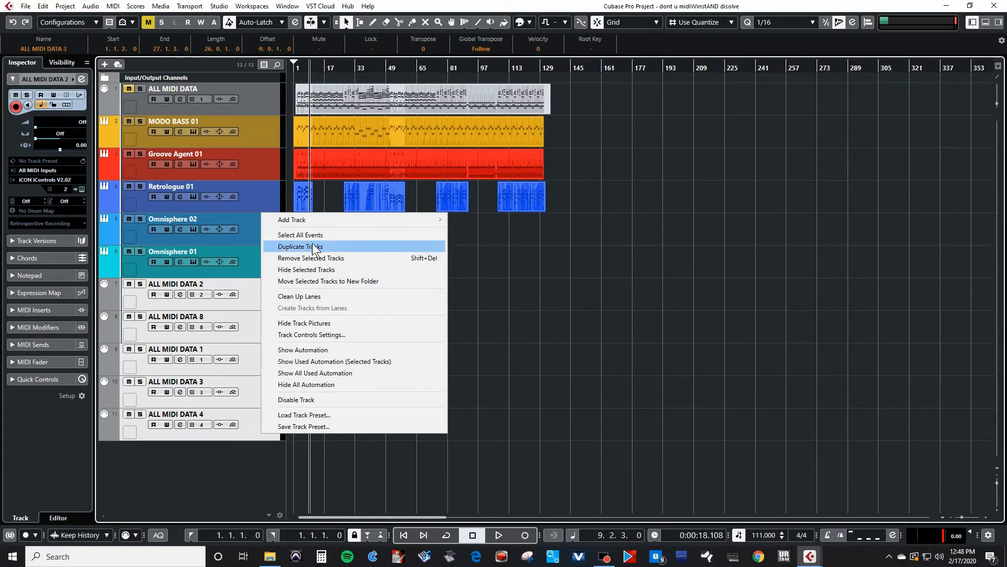
pyautogui.click(303, 259)
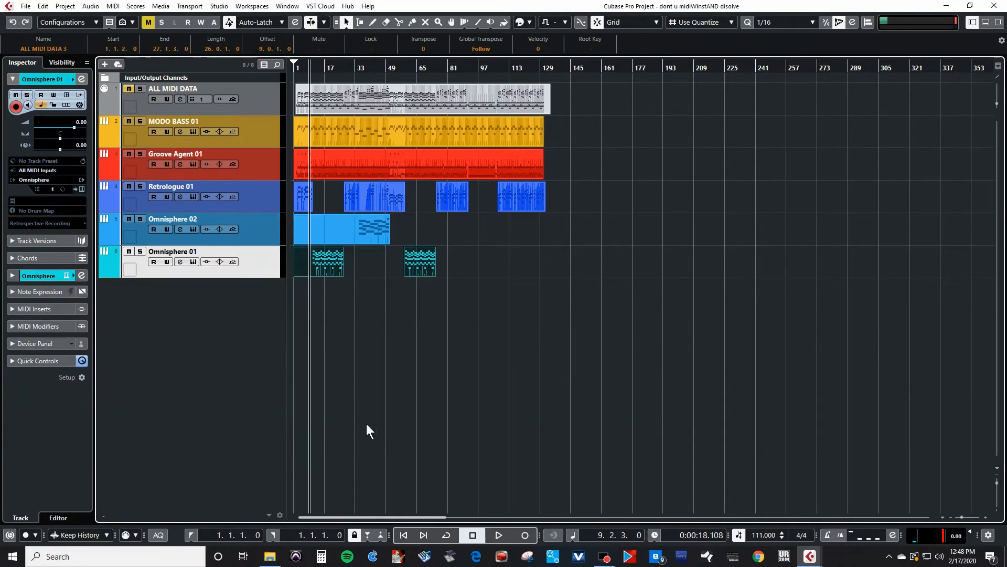
# - Return to the project start and solo the Groove Agent 01 and MODO BASS 01 tracks
pyautogui.click(403, 535)
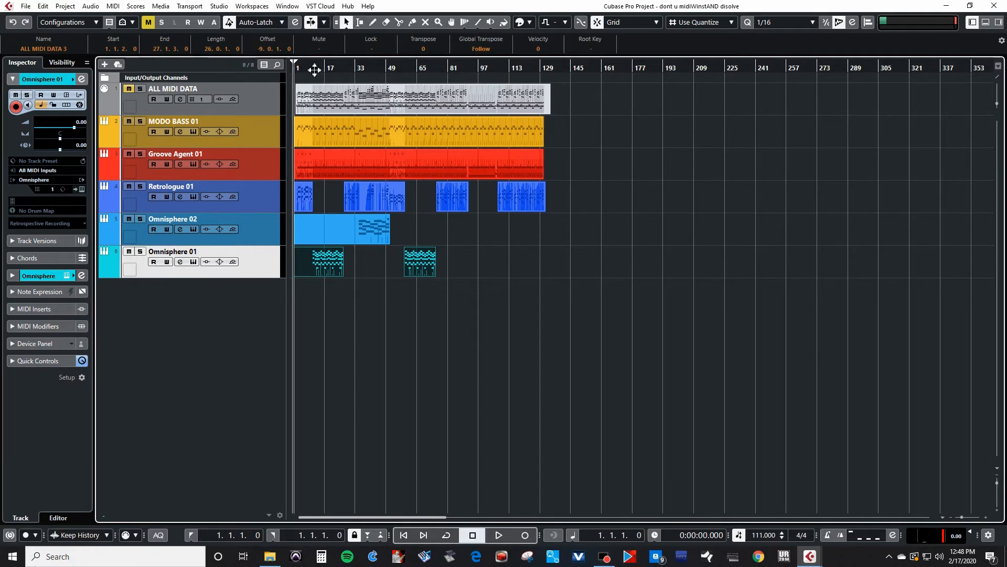
pyautogui.moveTo(310, 68); pyautogui.dragTo(321, 164)
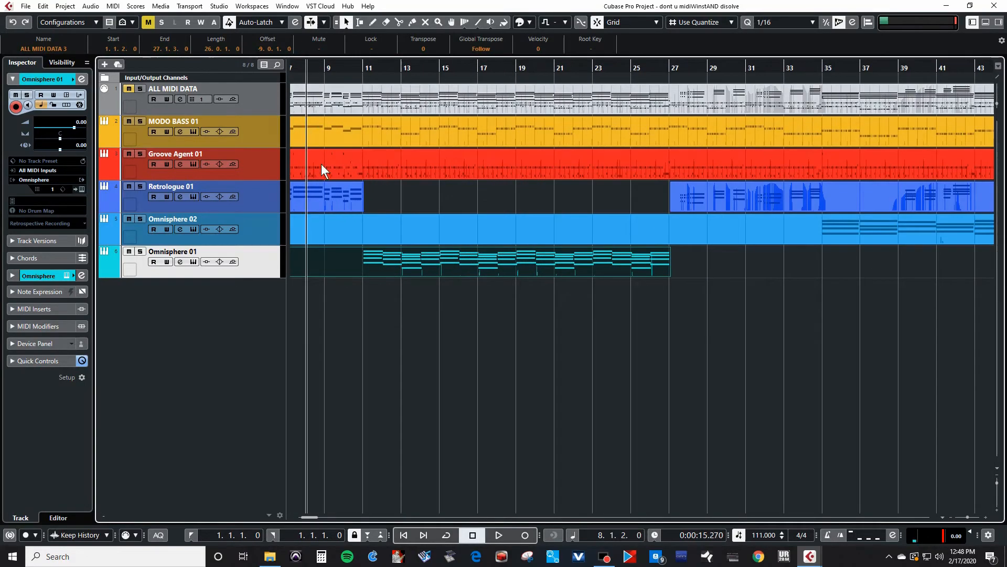
pyautogui.click(404, 535)
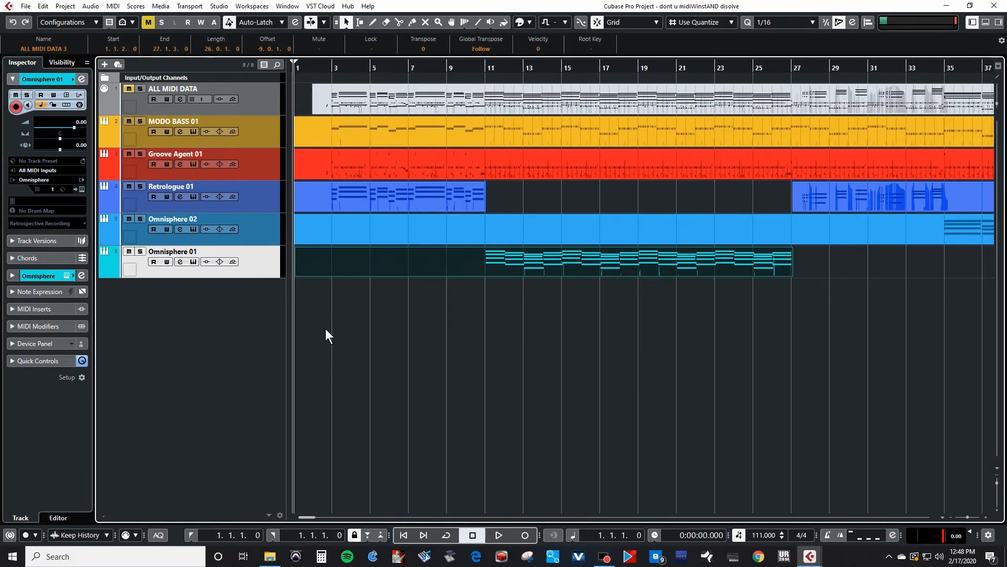
pyautogui.click(138, 153)
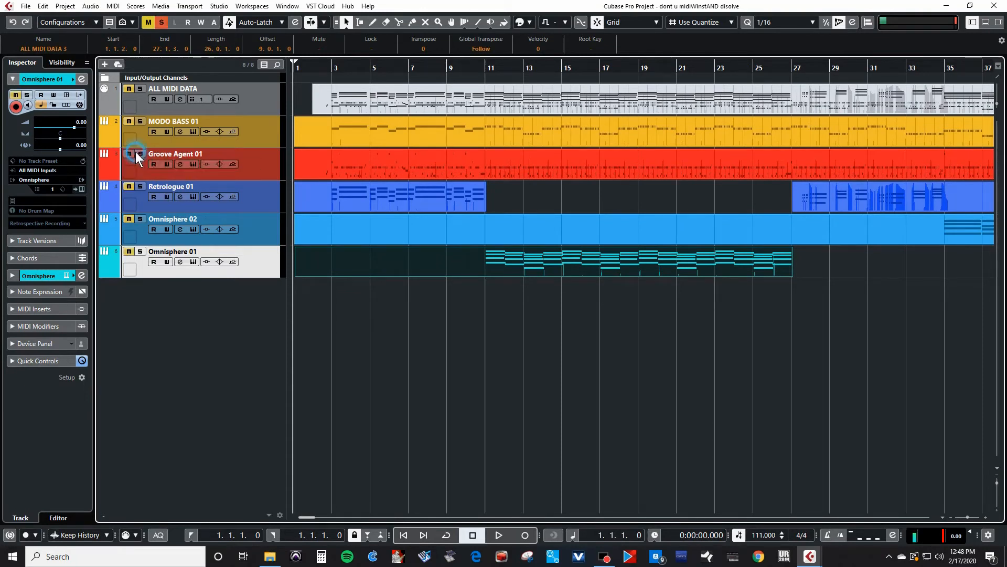
pyautogui.click(141, 121)
# - Select the Omnisphere 01 track and play the project from the beginning
pyautogui.click(258, 263)
pyautogui.click(259, 235)
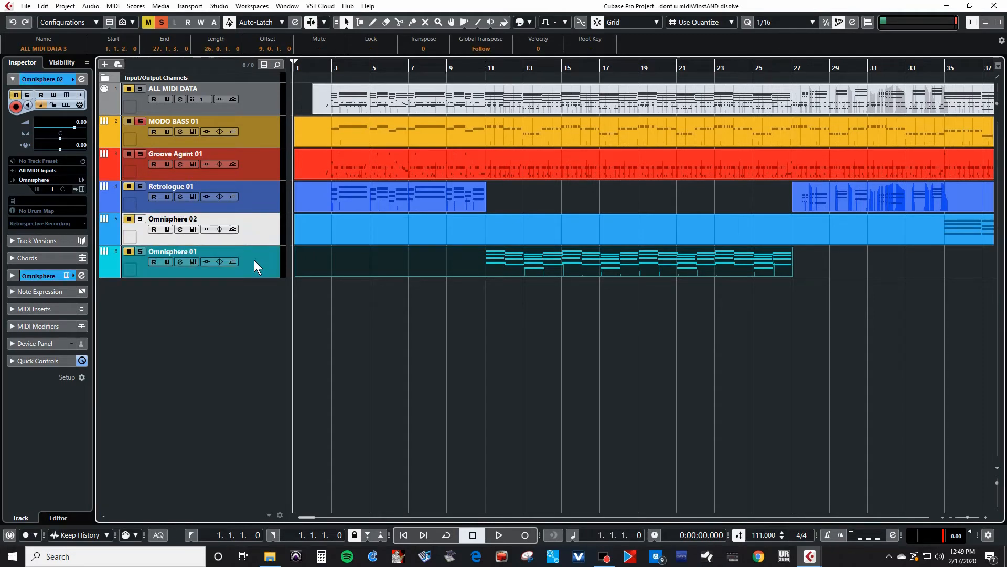
pyautogui.click(254, 260)
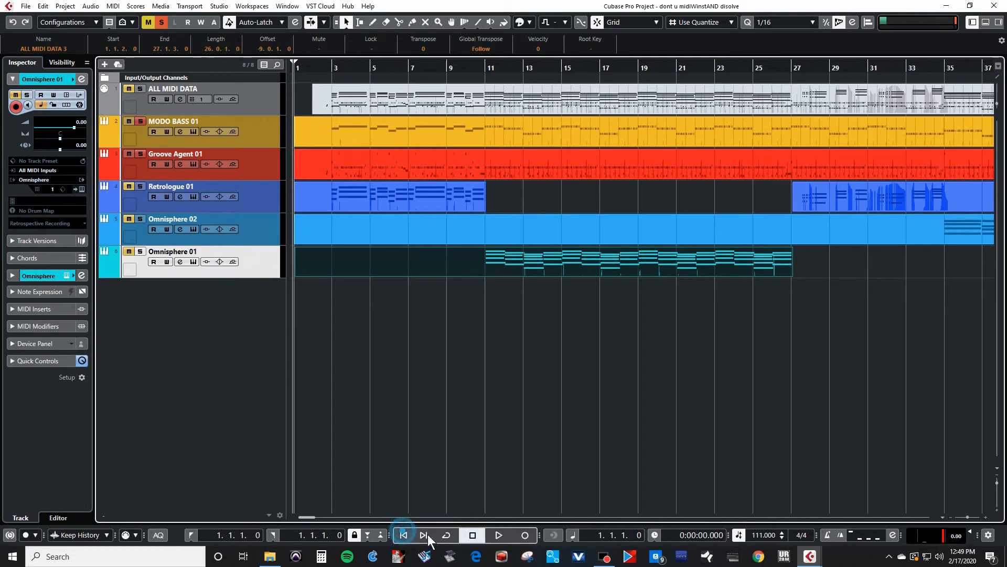
pyautogui.click(498, 534)
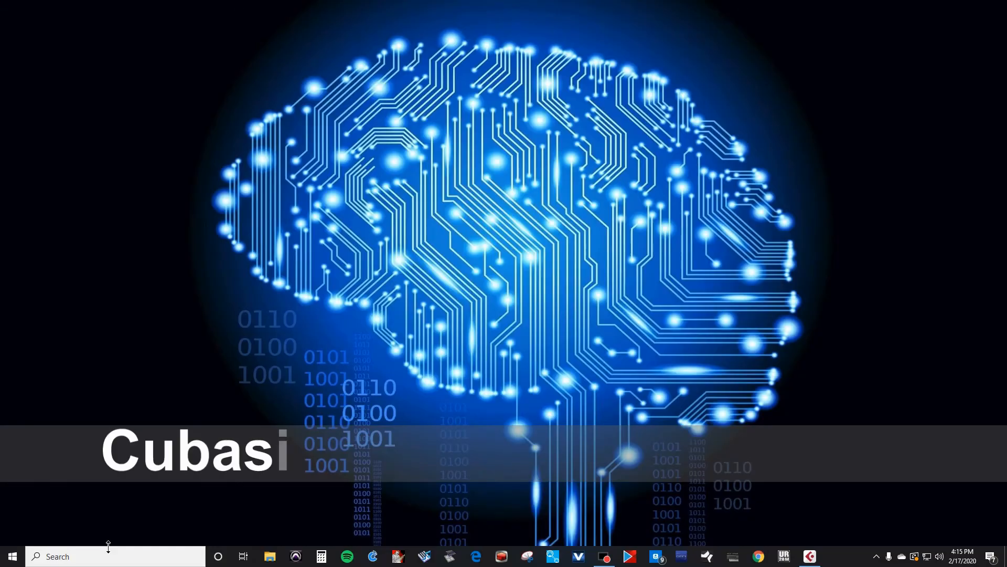
# - Switch to iTunes, open the connected iPad's file sharing for Cubasis, and select the Audio folder in its documents
pyautogui.click(11, 557)
pyautogui.click(211, 209)
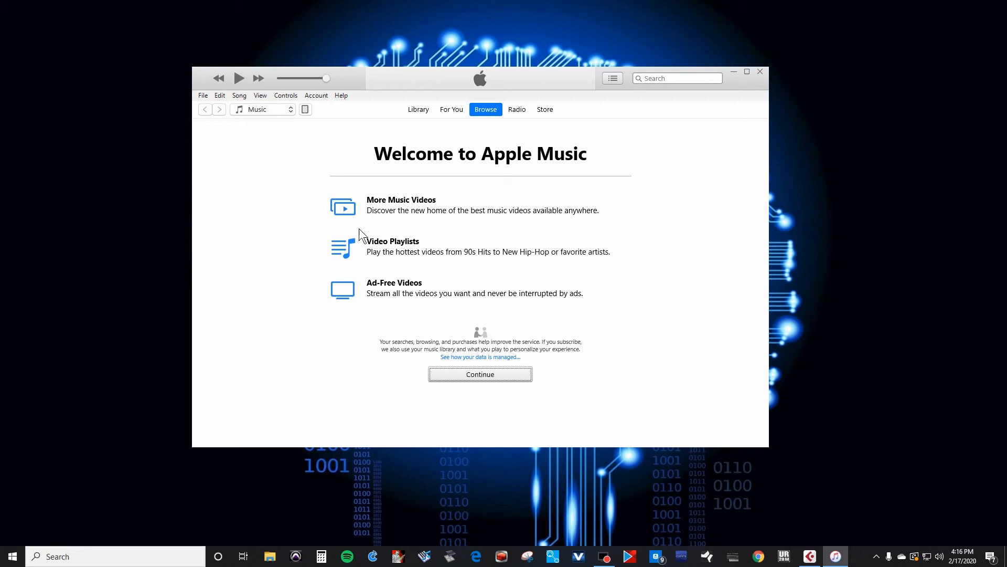
pyautogui.click(307, 109)
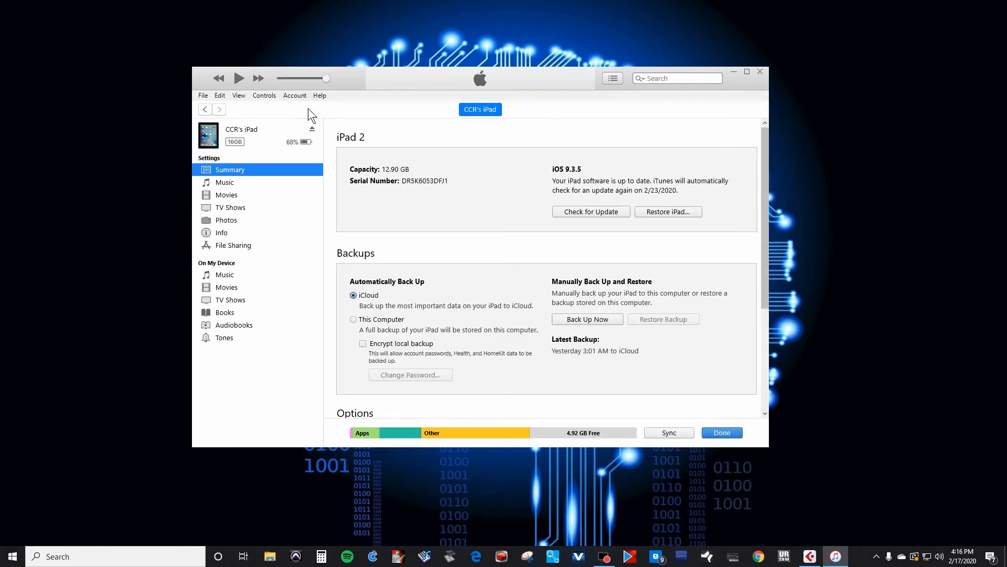
pyautogui.click(245, 246)
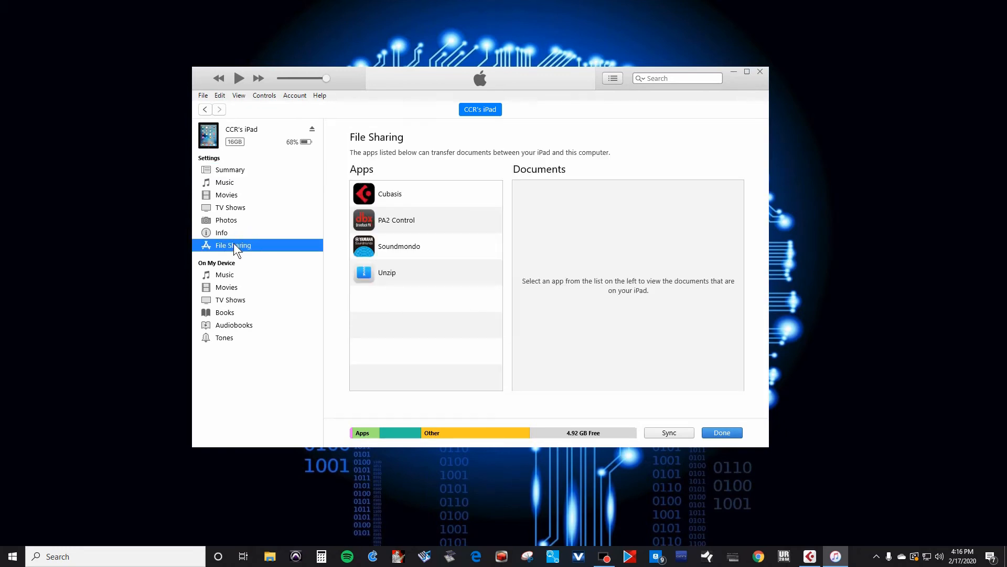
pyautogui.click(390, 191)
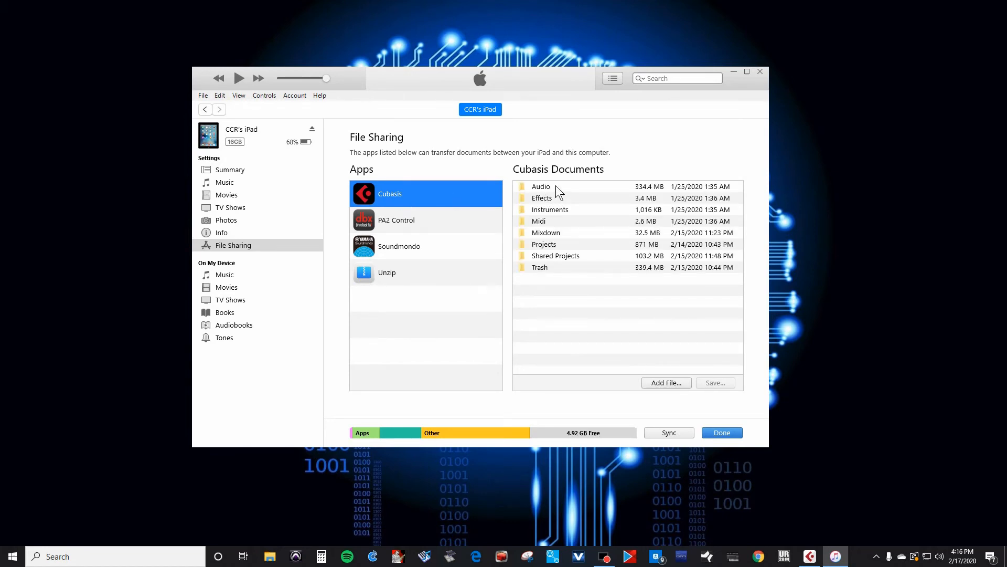
pyautogui.click(556, 186)
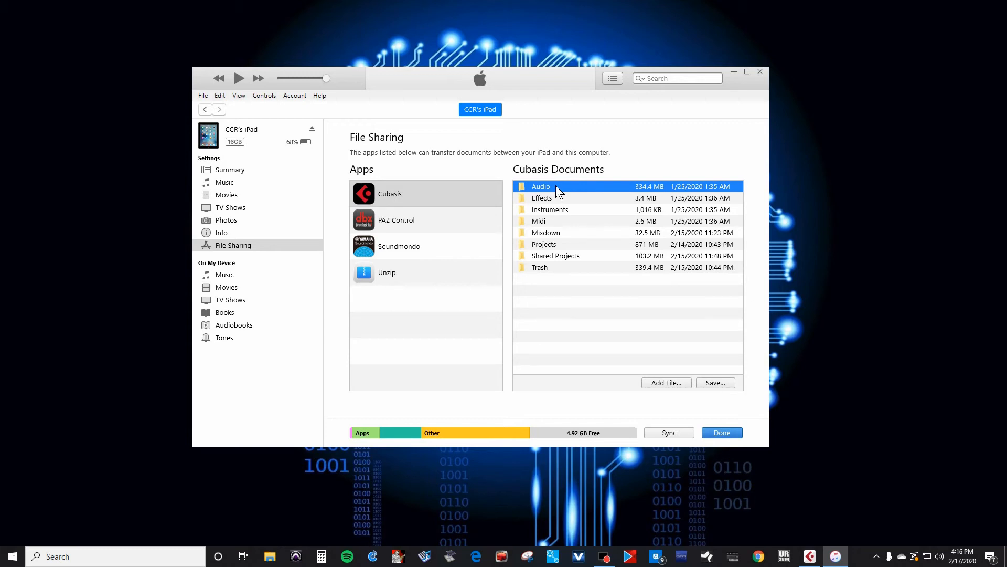
# - Save the Cubasis Audio folder to a new desktop folder named AudioCubasis
pyautogui.click(722, 383)
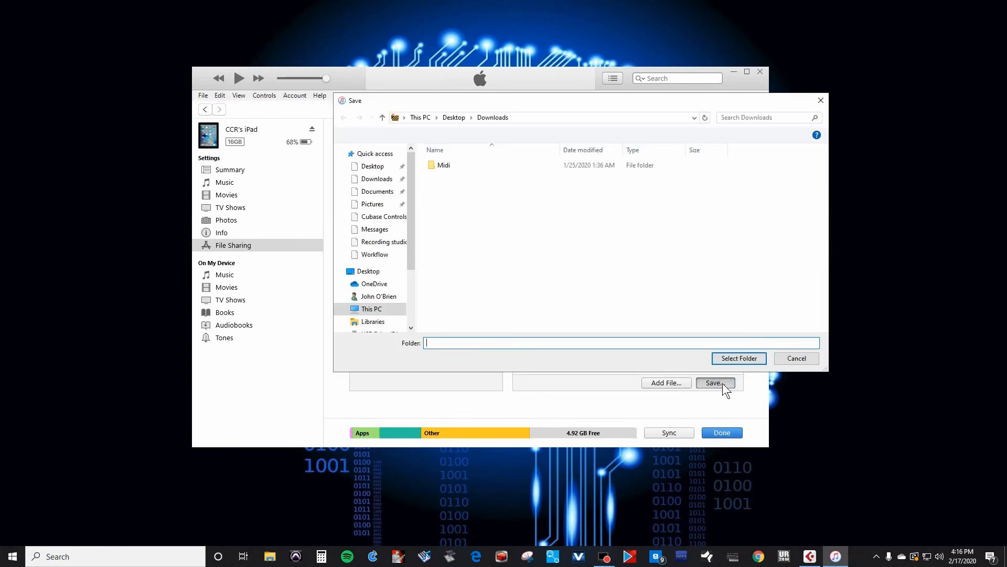
pyautogui.click(452, 117)
pyautogui.click(411, 137)
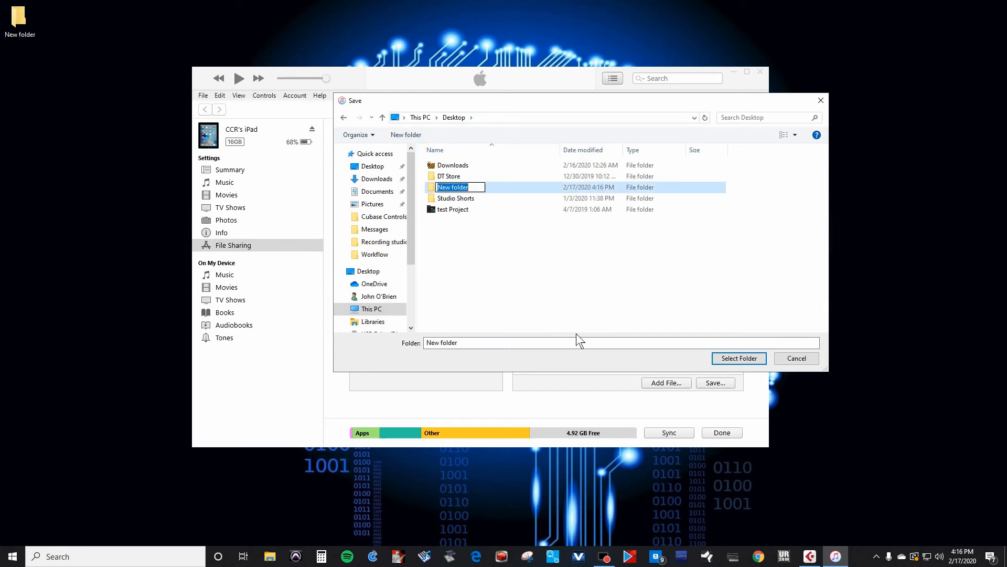
pyautogui.write('AudioCubasis')
pyautogui.press('Return')
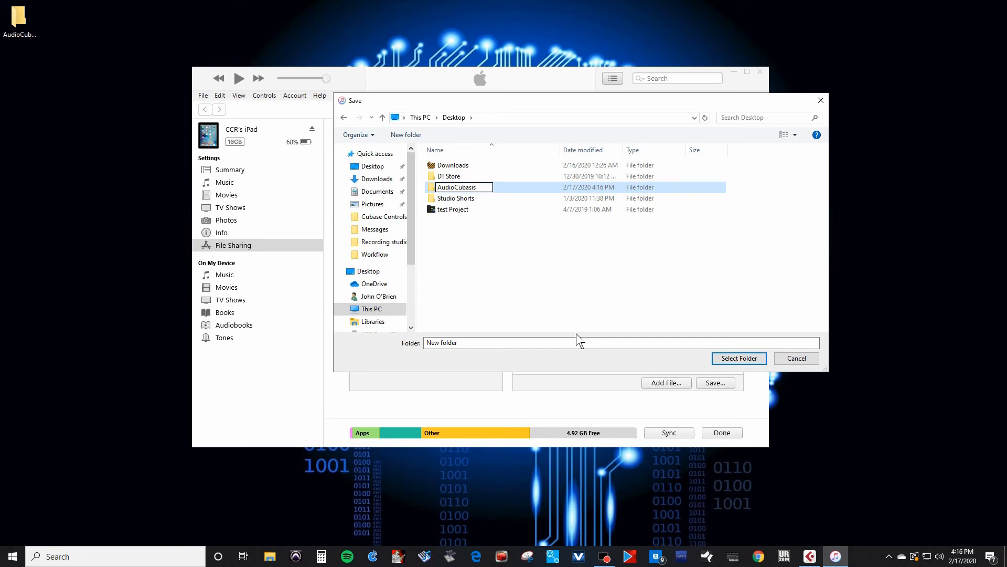
pyautogui.press('Return')
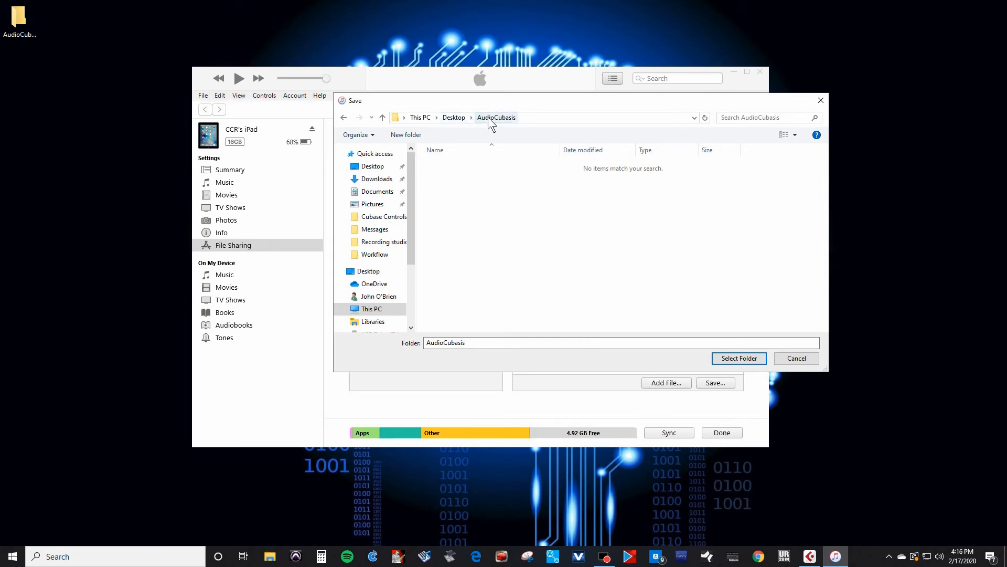
pyautogui.click(724, 358)
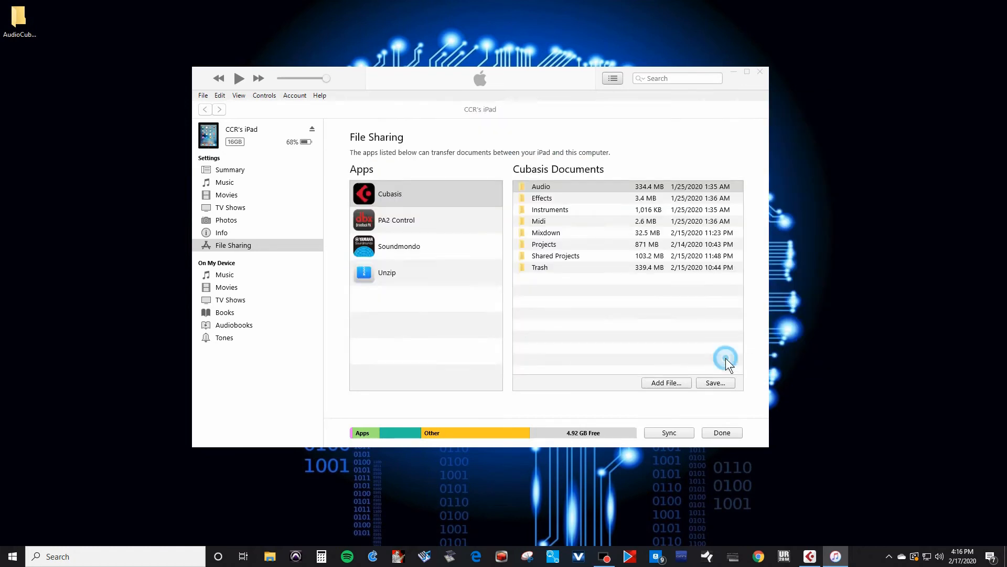
# - Open AudioCubasis from the desktop, go into Audio and its User subfolder, and widen the Name column to examine the exported files
pyautogui.doubleClick(21, 21)
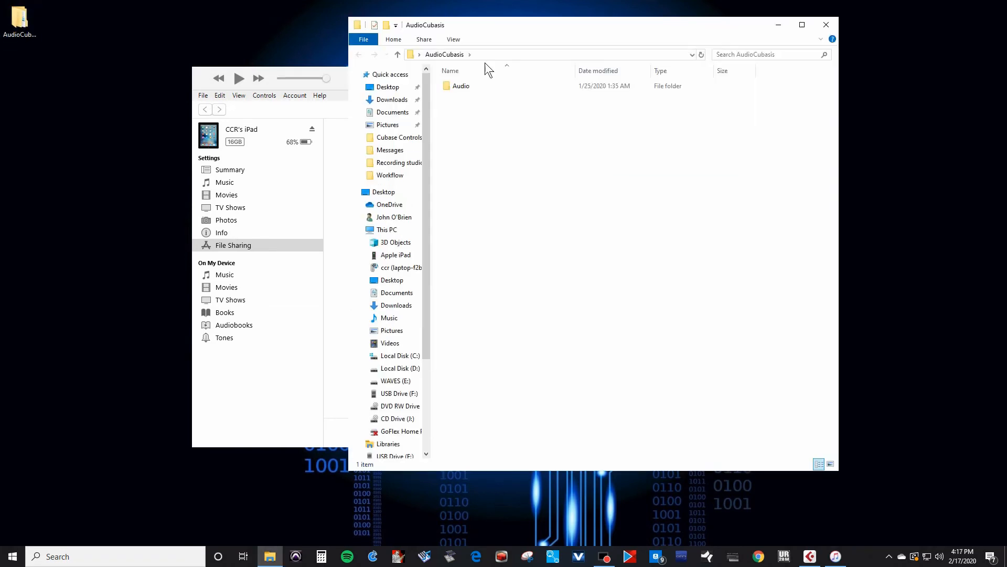
pyautogui.doubleClick(462, 86)
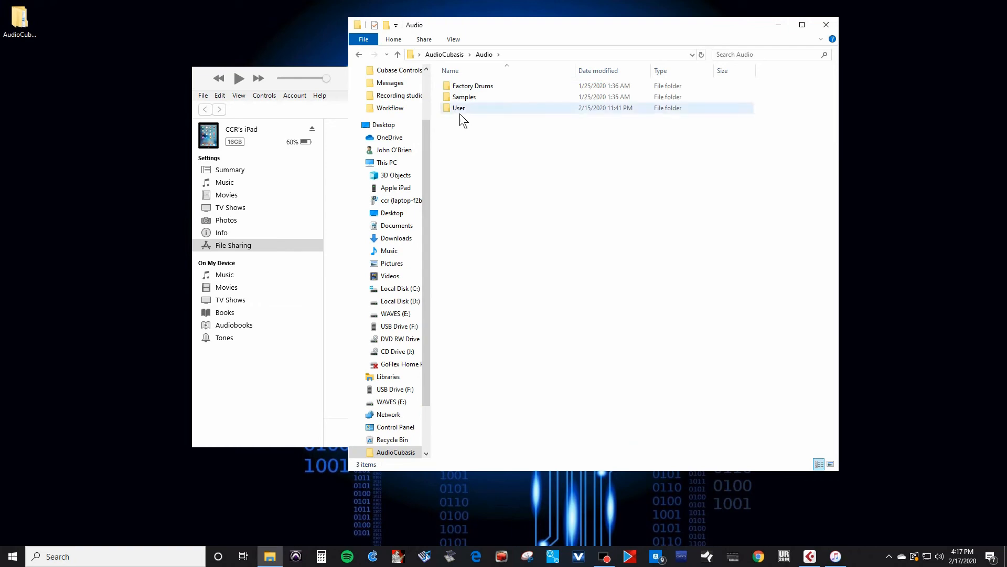
pyautogui.doubleClick(458, 108)
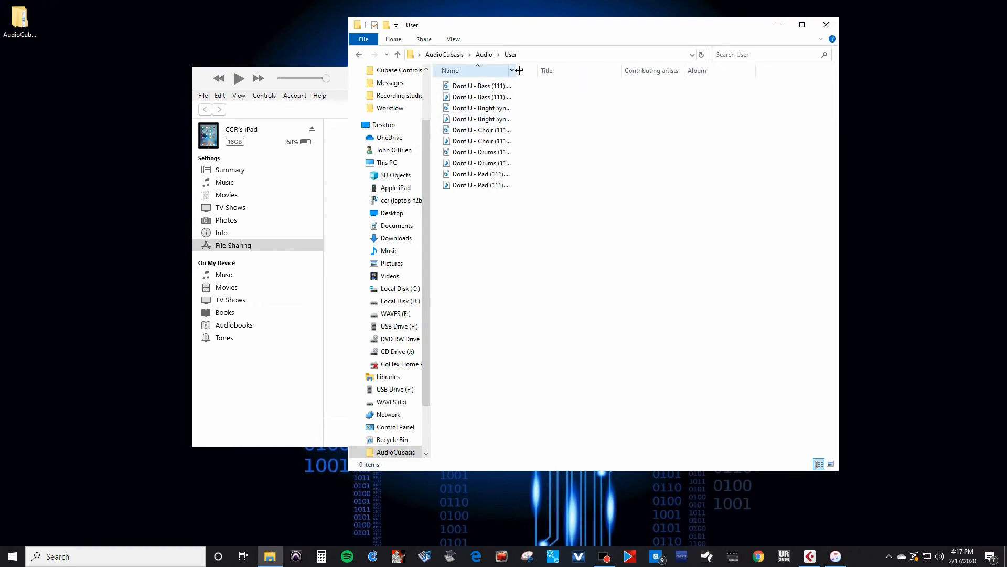
pyautogui.moveTo(519, 71); pyautogui.dragTo(647, 80)
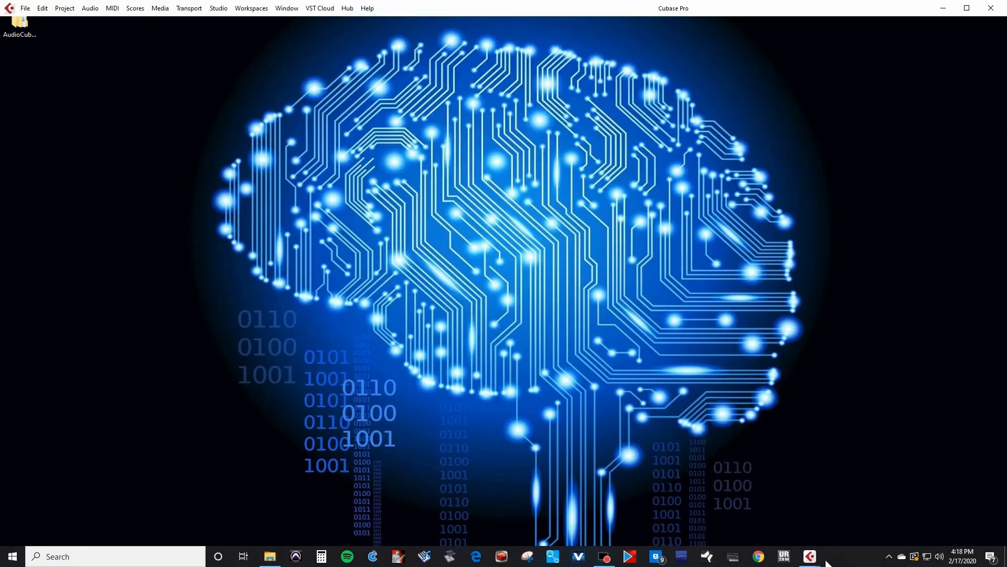
# - Switch to the Cubase project window and return the playhead to the project start
pyautogui.click(811, 557)
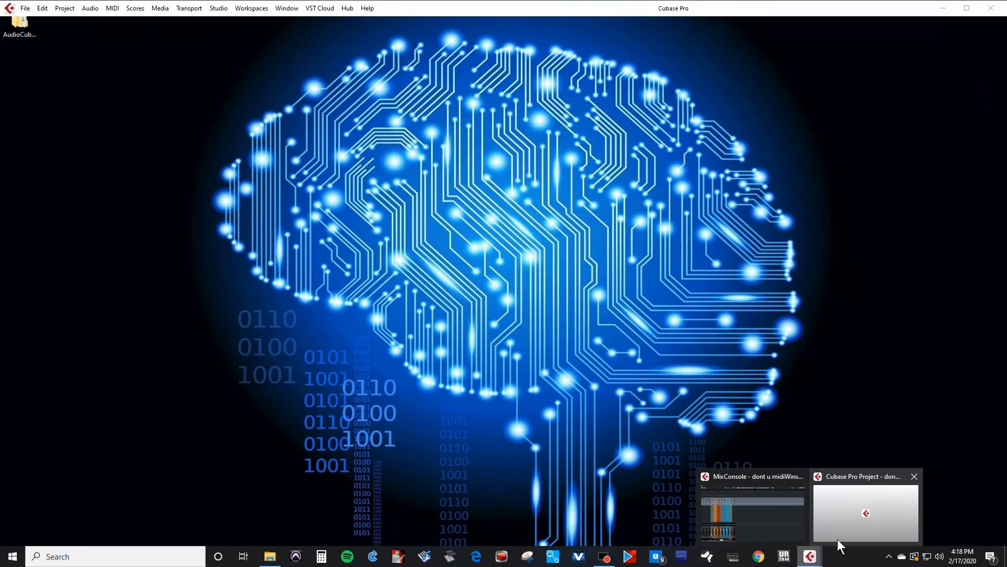
pyautogui.click(845, 525)
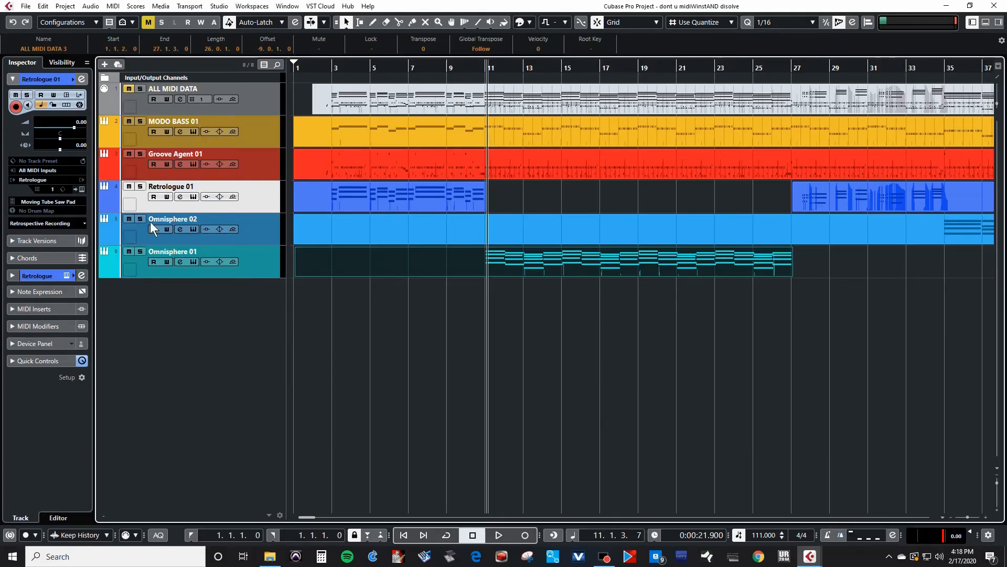
pyautogui.click(27, 6)
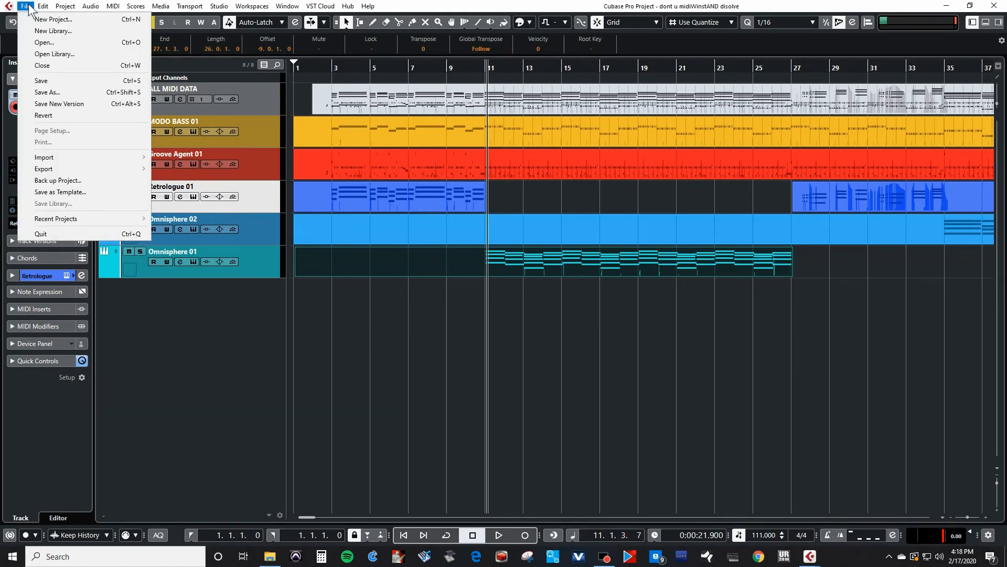
pyautogui.click(196, 292)
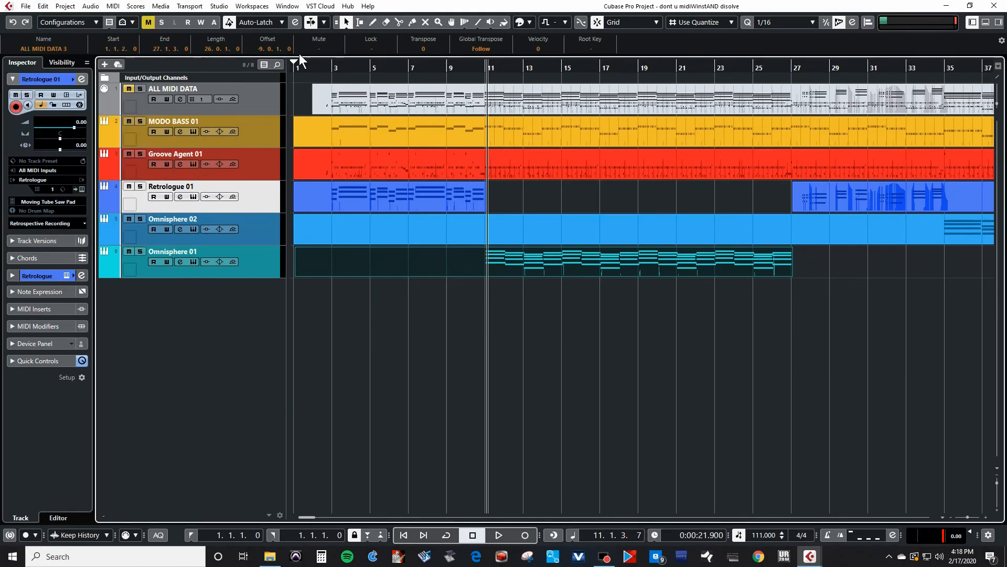
pyautogui.click(404, 535)
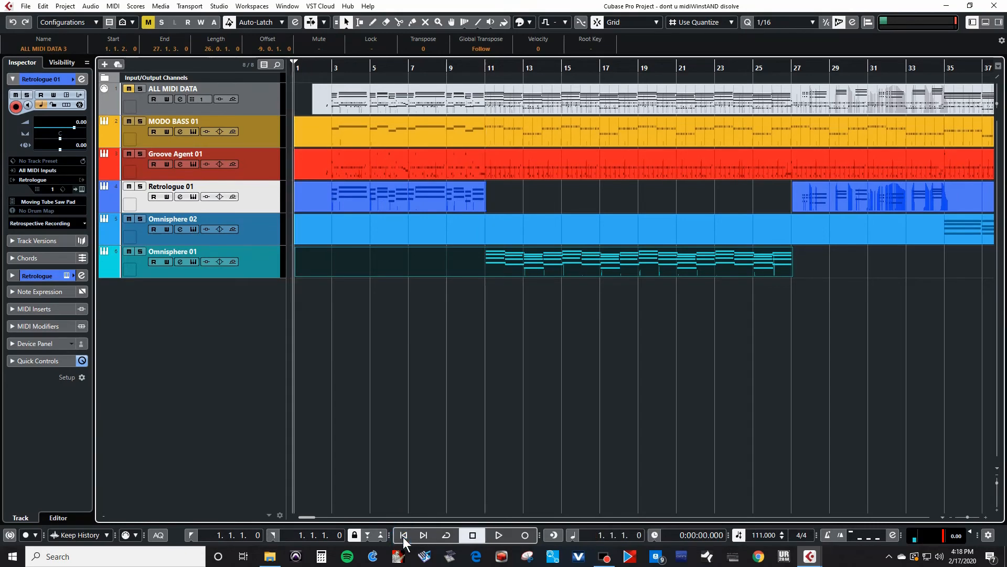
# - Start an audio file import and browse to the User folder inside AudioCubasis > Audio on the desktop
pyautogui.click(28, 6)
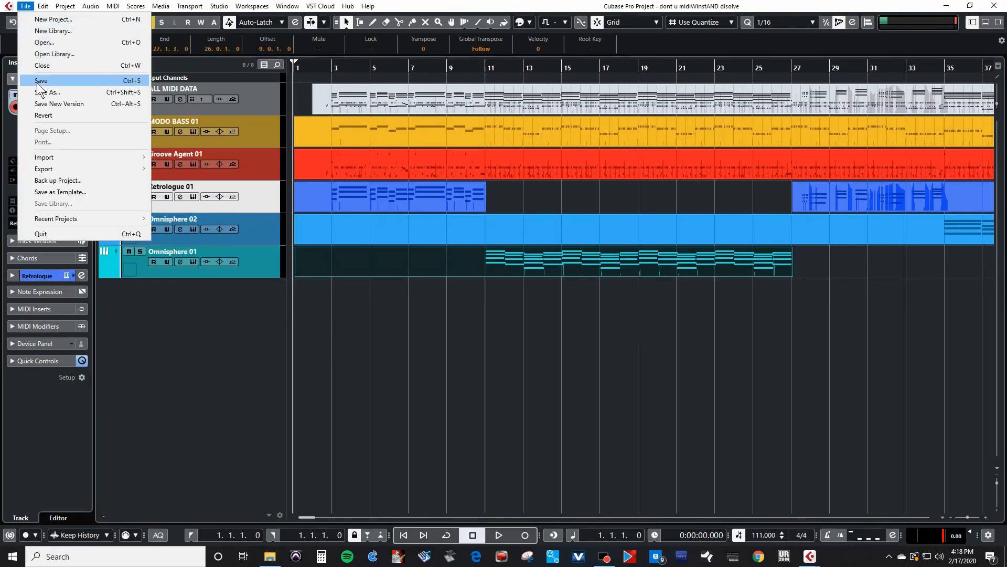
pyautogui.click(61, 157)
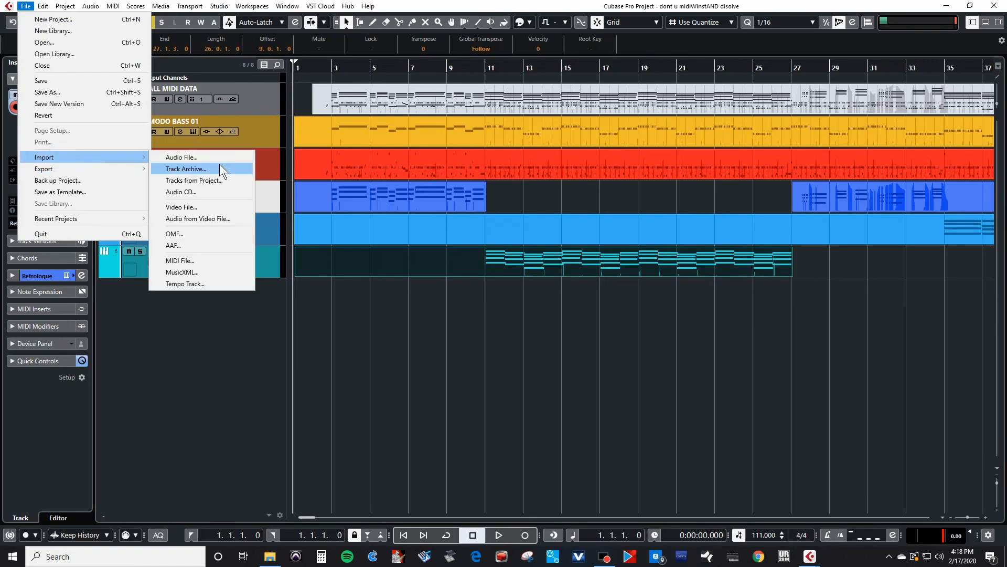
pyautogui.click(206, 157)
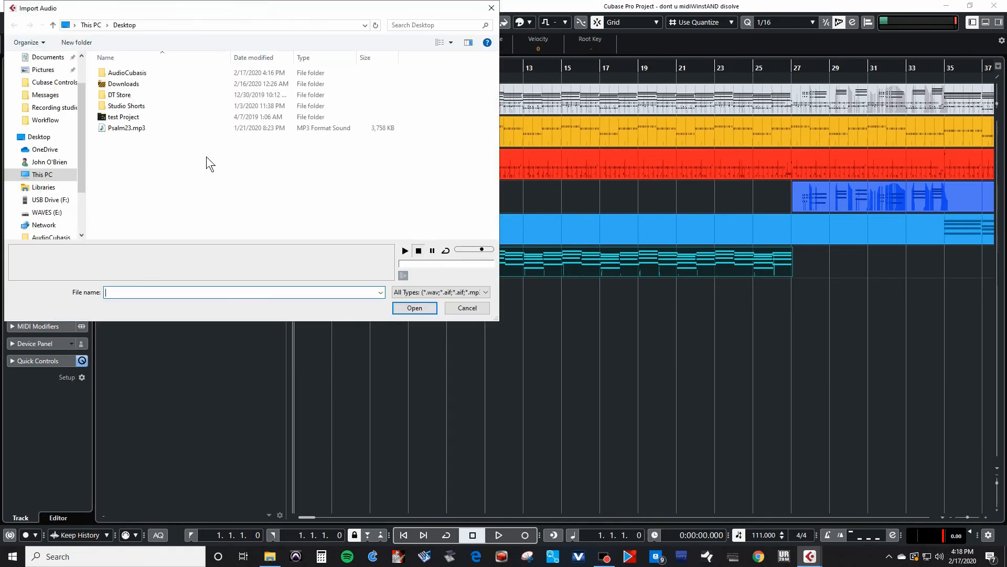
pyautogui.doubleClick(118, 73)
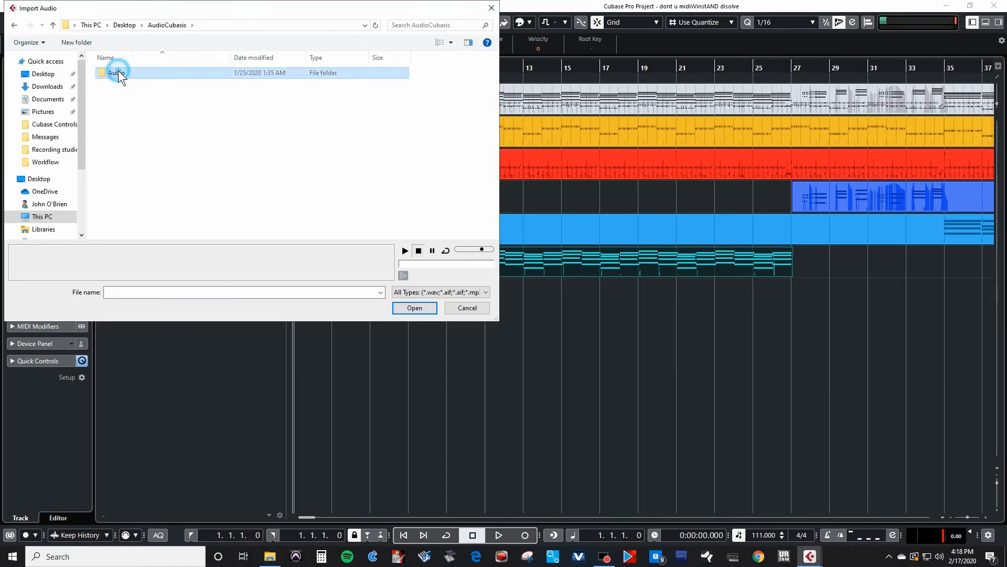
pyautogui.doubleClick(117, 74)
pyautogui.doubleClick(111, 95)
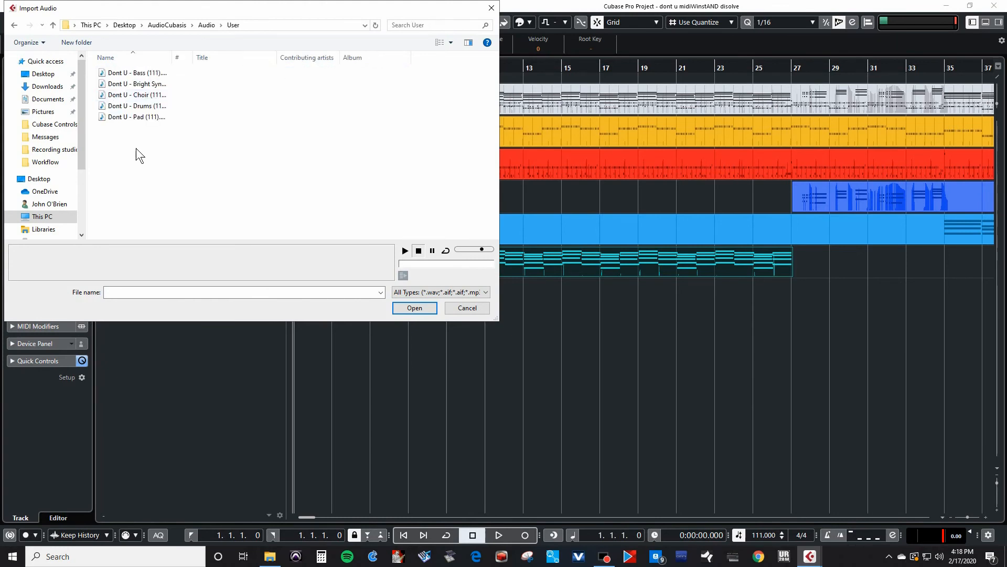
# - Import all five Dont U audio files, copying them to the project folder and placing each on a different track
pyautogui.moveTo(151, 143); pyautogui.dragTo(137, 58)
pyautogui.click(414, 306)
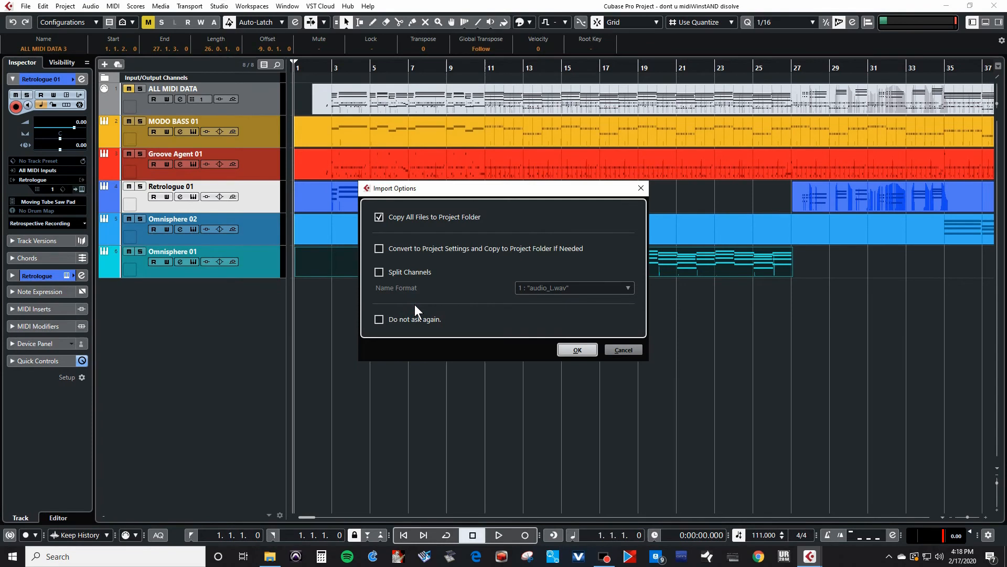
pyautogui.click(576, 349)
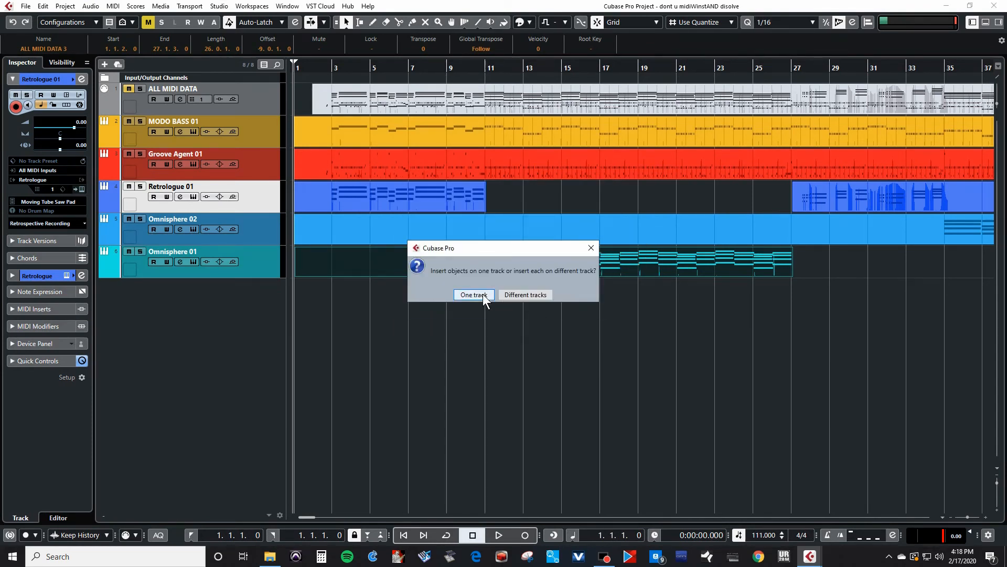
pyautogui.click(518, 293)
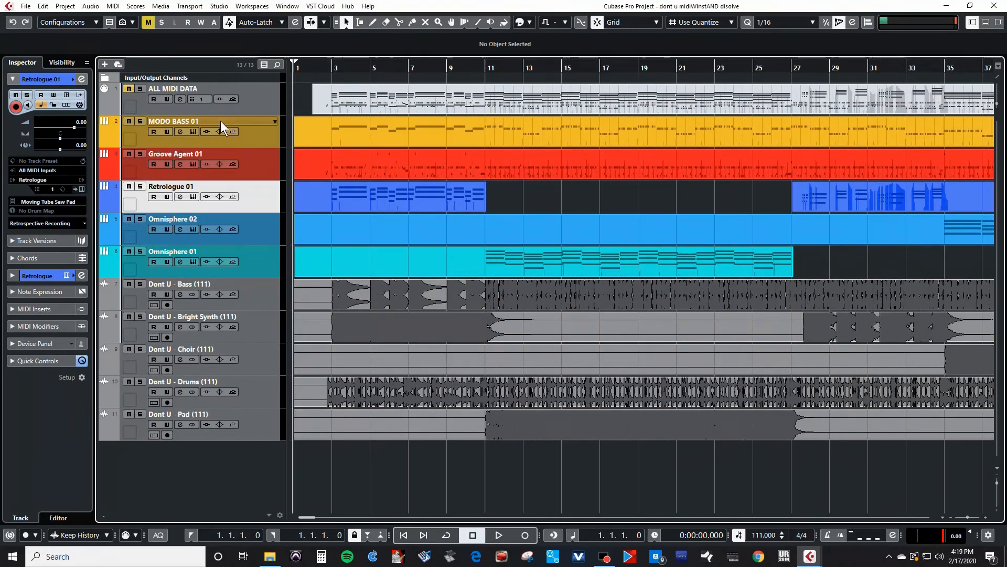
# - Mute the Groove Agent 01, Retrologue 01, Omnisphere 02, Omnisphere 01, Dont U - Bass (111) and Dont U - Drums (111) tracks
pyautogui.click(129, 153)
pyautogui.click(127, 185)
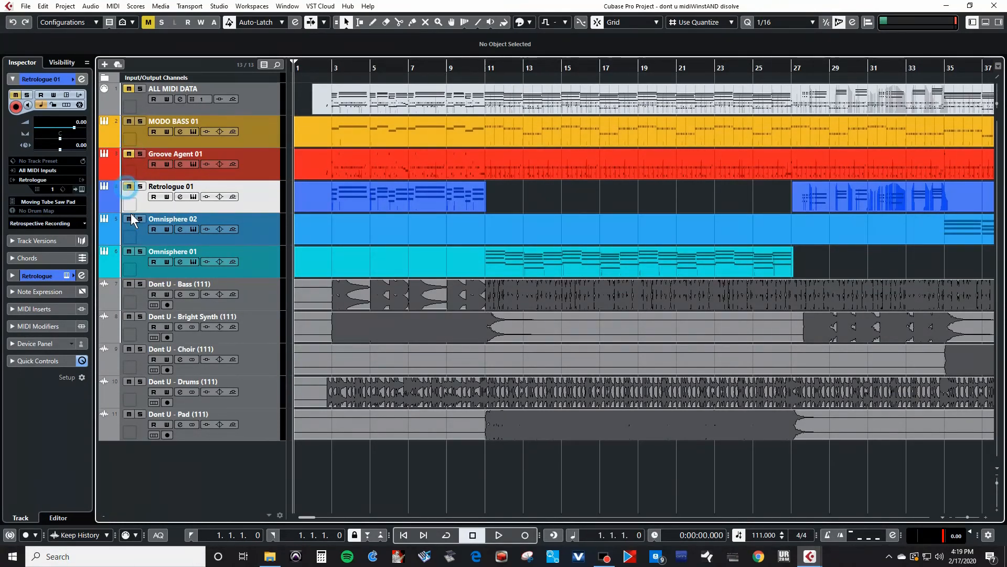
pyautogui.click(128, 218)
pyautogui.click(129, 251)
pyautogui.click(127, 284)
pyautogui.click(128, 382)
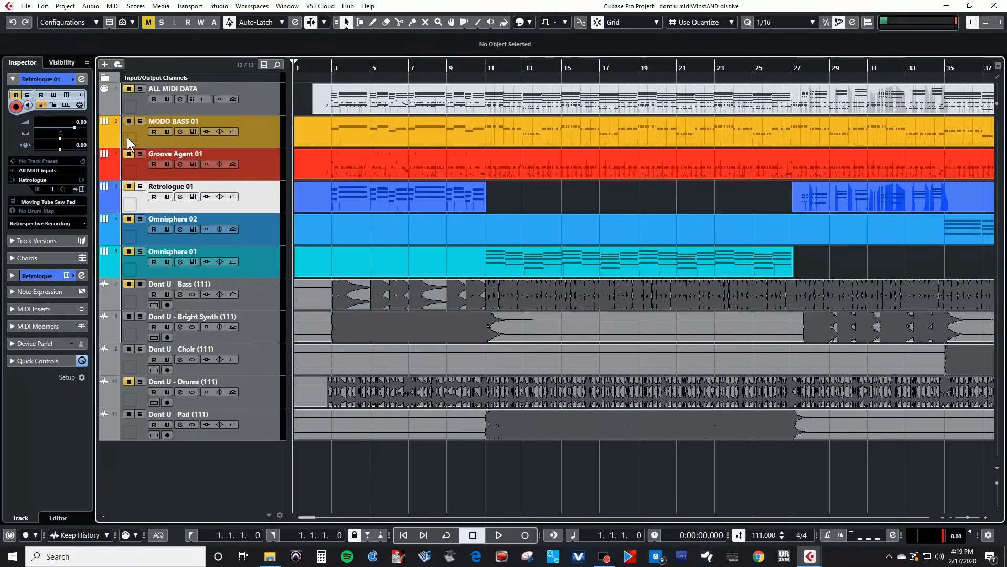
# - Keep Groove Agent 01 muted, play the project from the start, and unmute the Dont U - Drums (111) track during playback
pyautogui.click(128, 154)
pyautogui.click(130, 153)
pyautogui.click(497, 535)
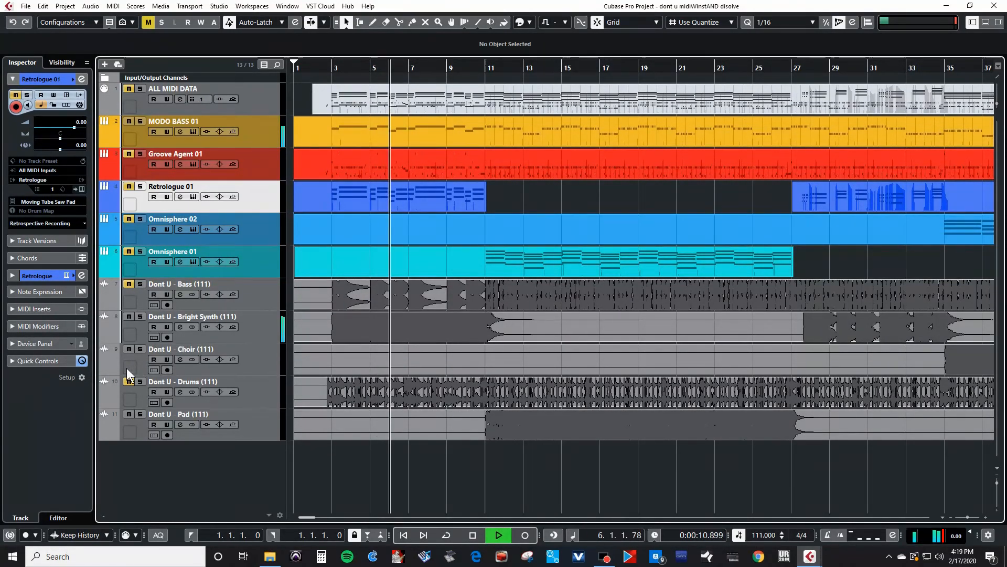
pyautogui.click(128, 382)
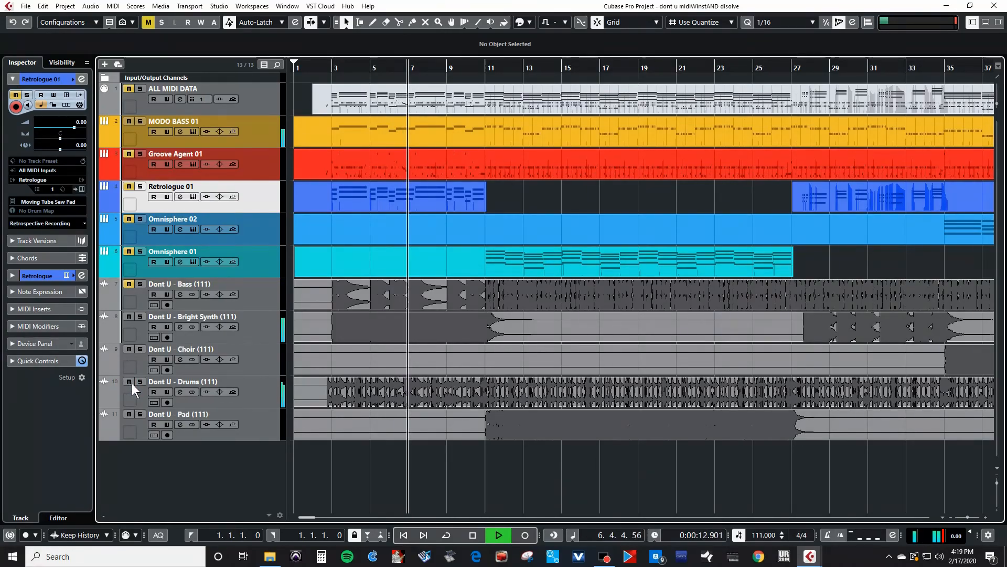